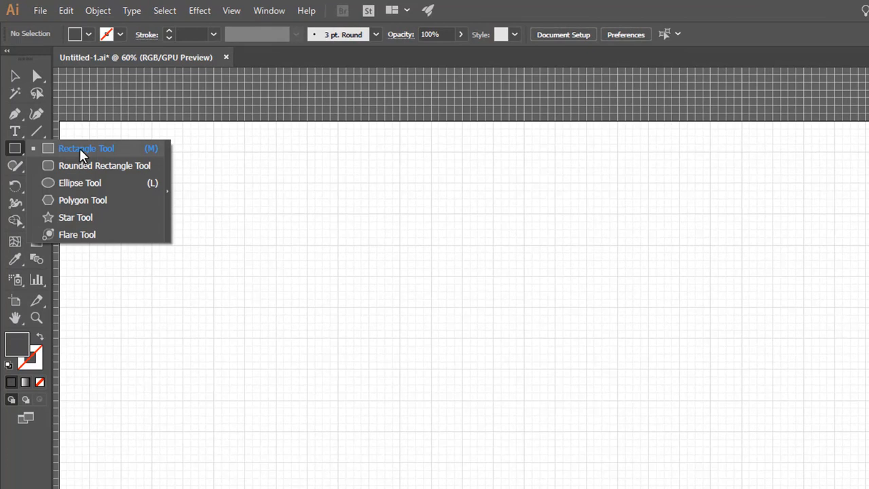
Draw a vertical rectangle 144 pt wide and 504 pt high, and duplicate it sideways to make three evenly spaced bars.
{"action": "left_click", "coordinate": [71, 148]}
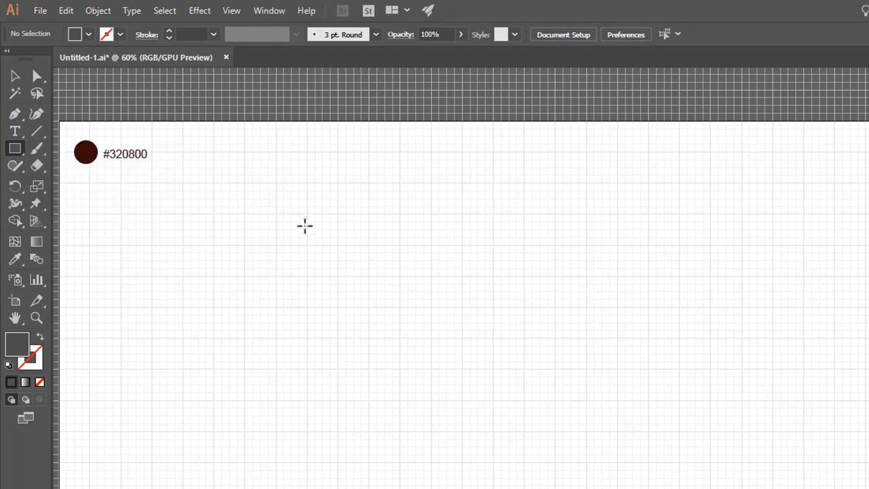
{"action": "left_click_drag", "start_coordinate": [307, 215], "coordinate": [370, 432]}
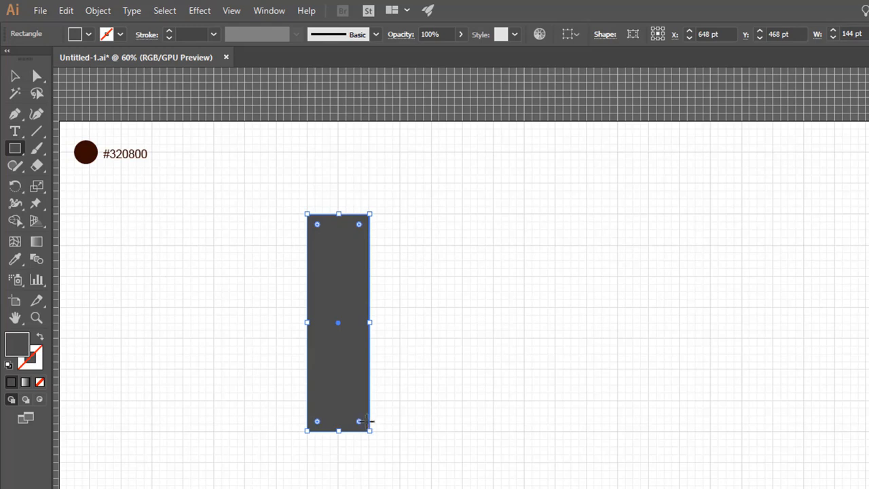
{"action": "left_click", "coordinate": [13, 77]}
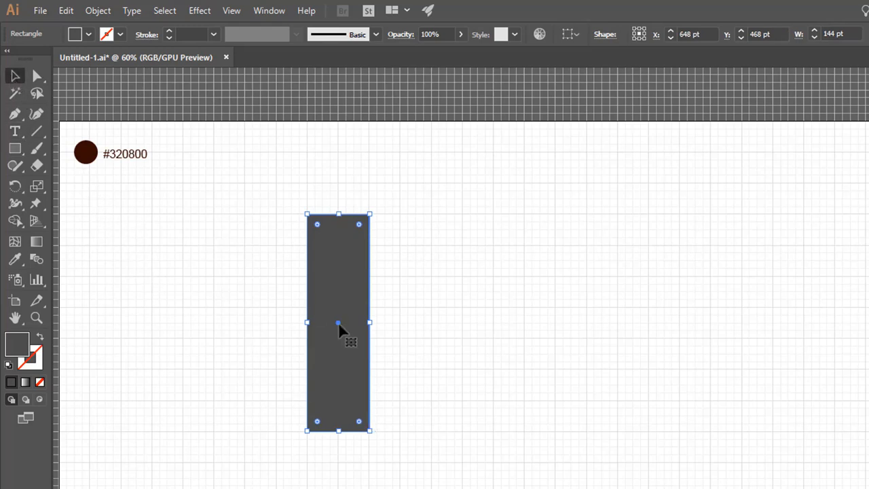
{"action": "left_click_drag", "start_coordinate": [338, 322], "coordinate": [431, 325]}
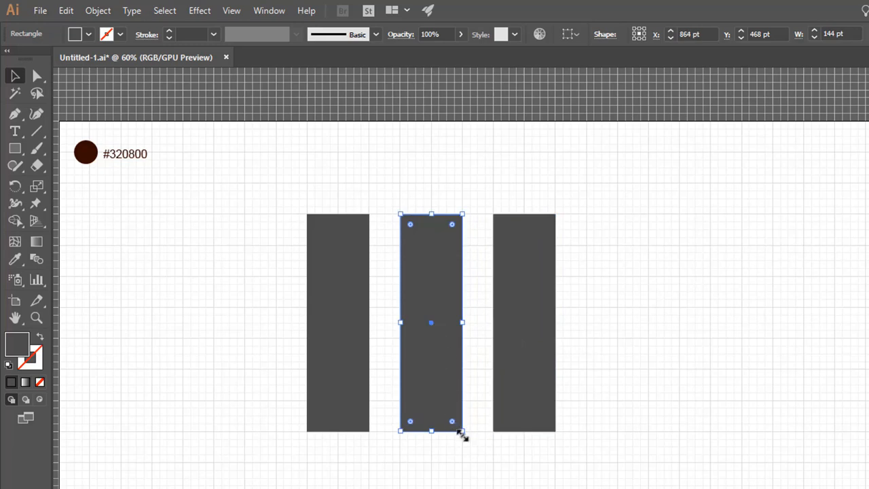
Rotate the middle bar diagonally and move its four corner points onto the outer edges of the side bars to form an N.
{"action": "left_click_drag", "start_coordinate": [465, 438], "coordinate": [544, 375]}
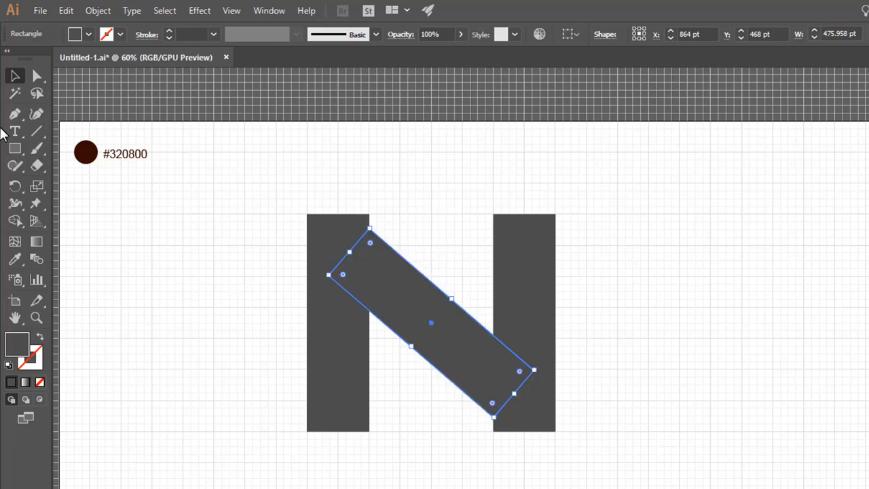
{"action": "left_click", "coordinate": [37, 78]}
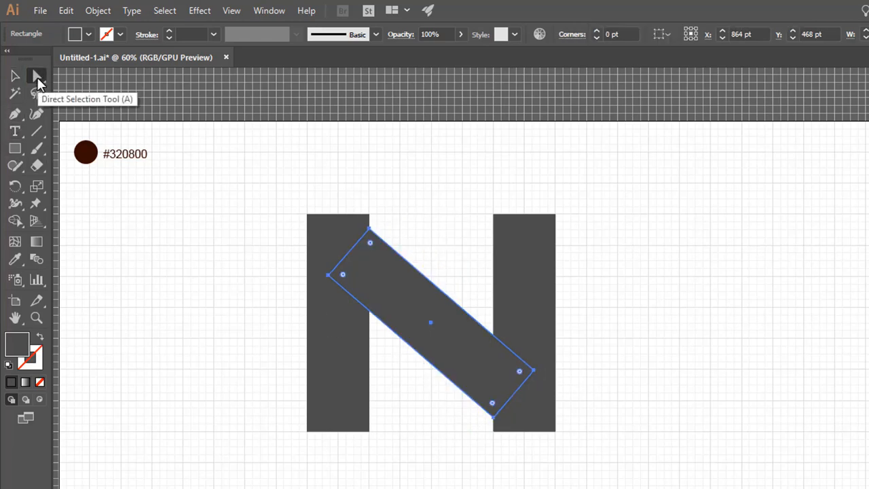
{"action": "left_click", "coordinate": [379, 235]}
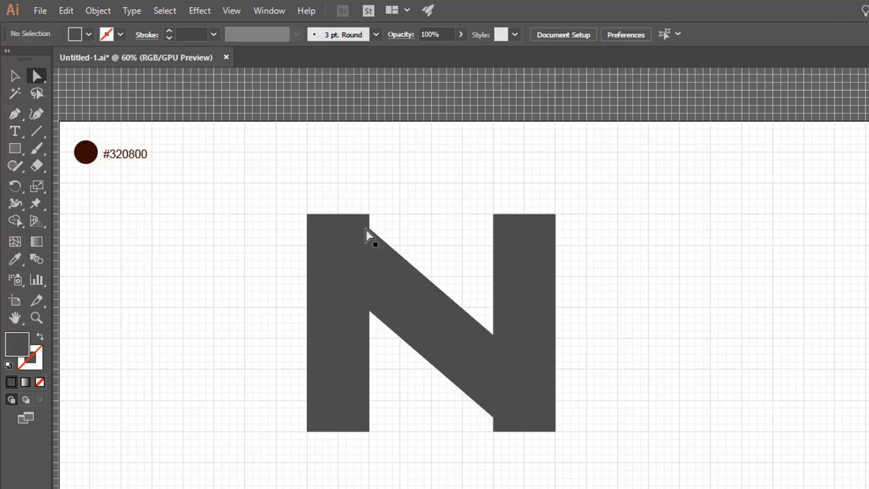
{"action": "left_click", "coordinate": [368, 233]}
{"action": "left_click_drag", "start_coordinate": [369, 233], "coordinate": [306, 214]}
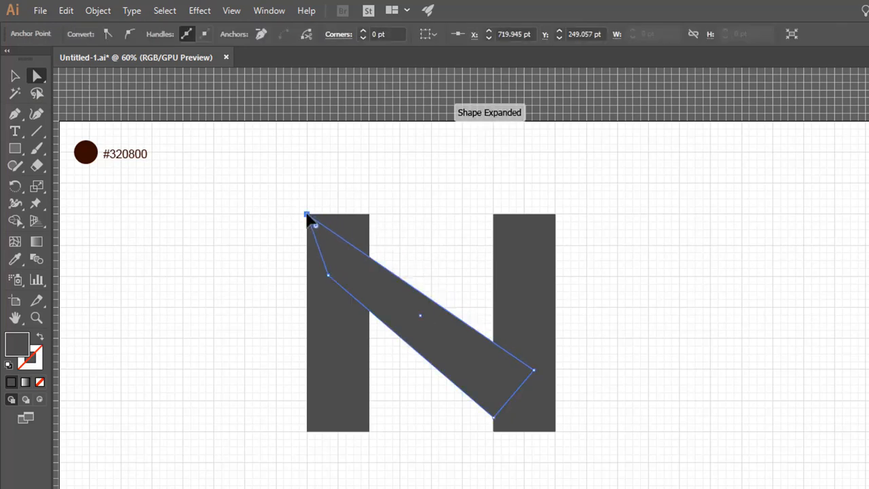
{"action": "left_click_drag", "start_coordinate": [328, 278], "coordinate": [306, 279]}
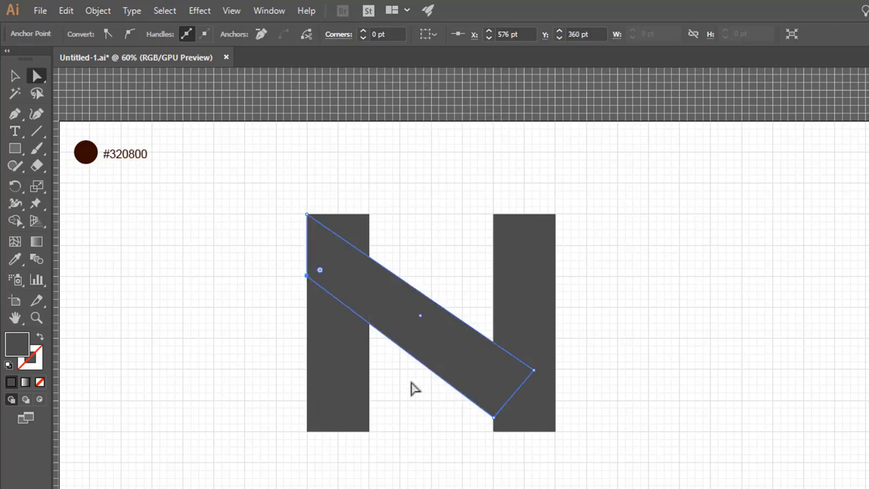
{"action": "left_click_drag", "start_coordinate": [494, 418], "coordinate": [556, 429]}
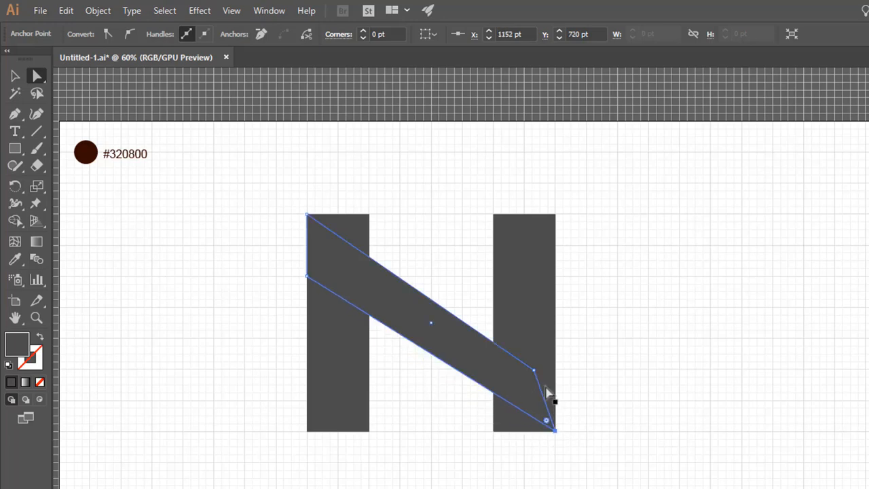
{"action": "left_click_drag", "start_coordinate": [534, 372], "coordinate": [555, 370]}
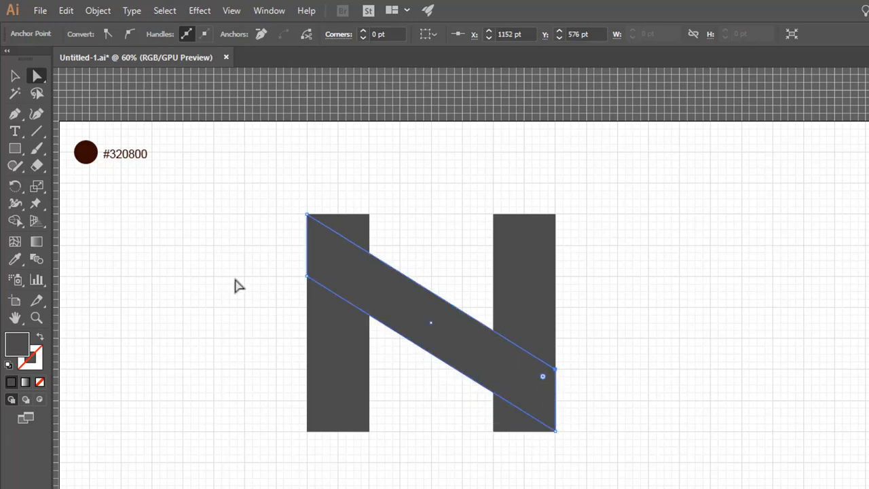
Select all three bars and split them along their overlaps with Pathfinder Divide.
{"action": "left_click", "coordinate": [15, 76]}
{"action": "left_click_drag", "start_coordinate": [256, 180], "coordinate": [627, 477]}
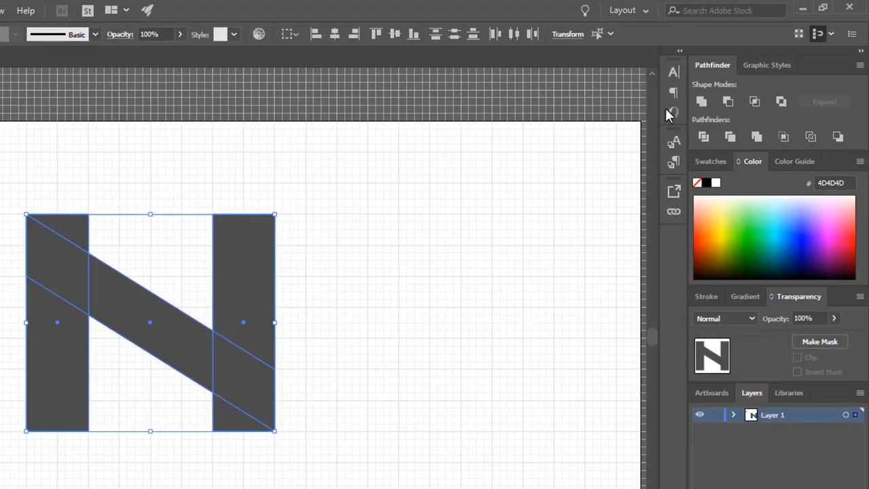
{"action": "left_click", "coordinate": [704, 137]}
{"action": "left_click", "coordinate": [330, 299]}
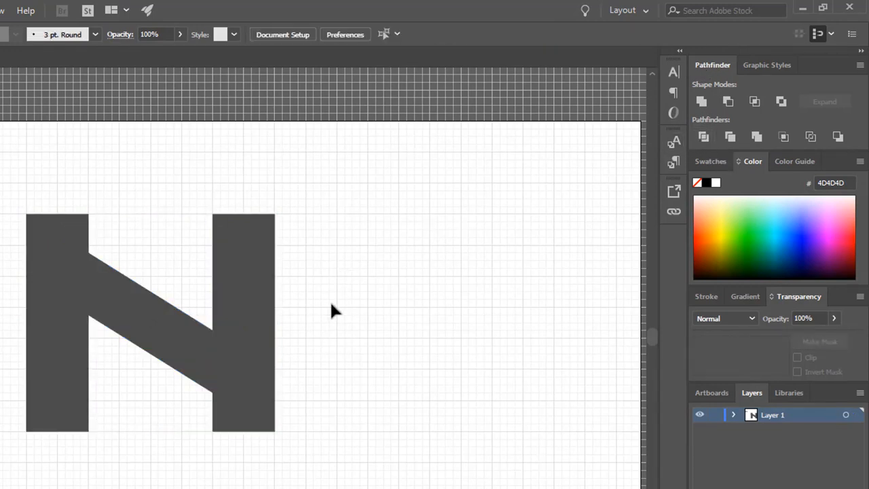
Delete the triangular pieces below the diagonal on the right bar and above the diagonal on the left bar.
{"action": "left_click", "coordinate": [228, 429]}
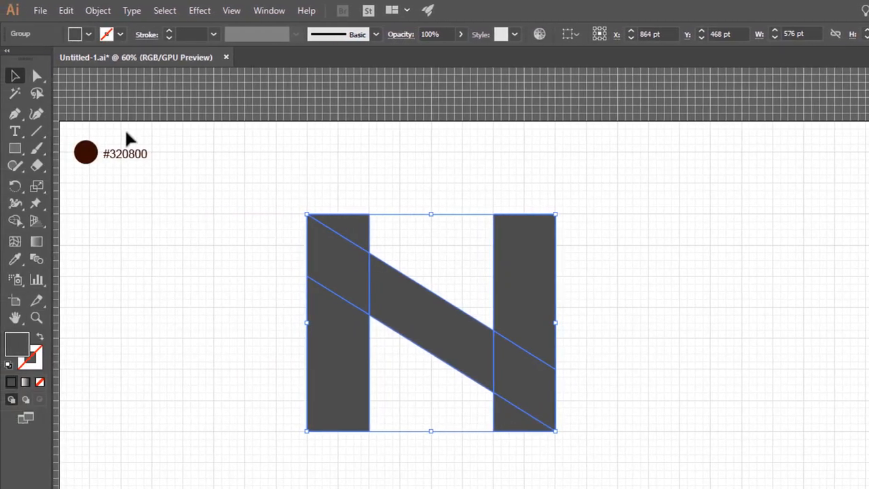
{"action": "left_click", "coordinate": [36, 78]}
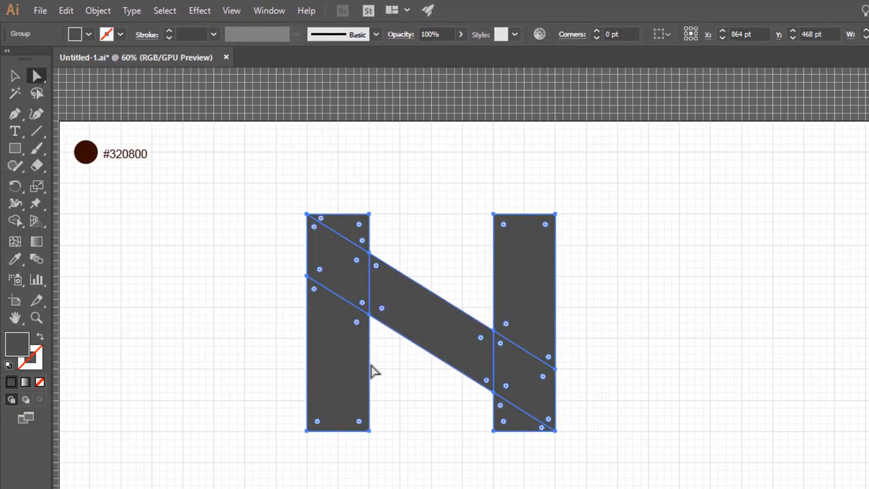
{"action": "left_click", "coordinate": [507, 457]}
{"action": "left_click", "coordinate": [510, 432]}
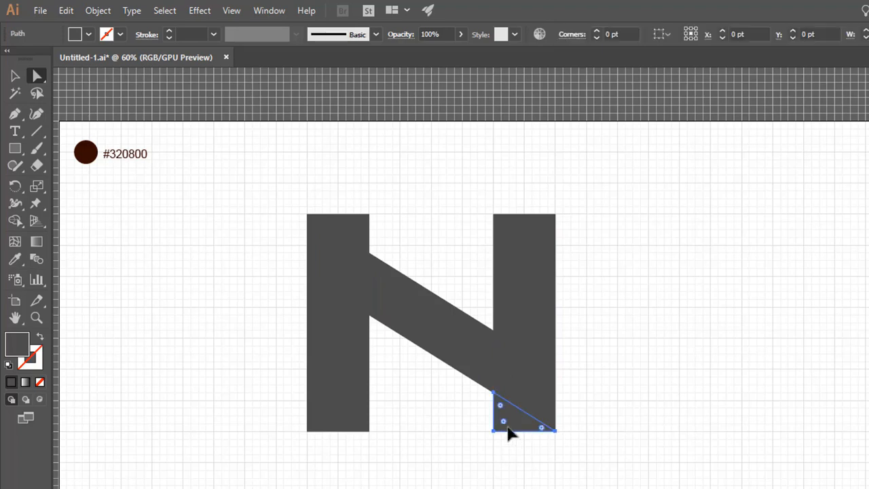
{"action": "key", "text": "ctrl+shift+a"}
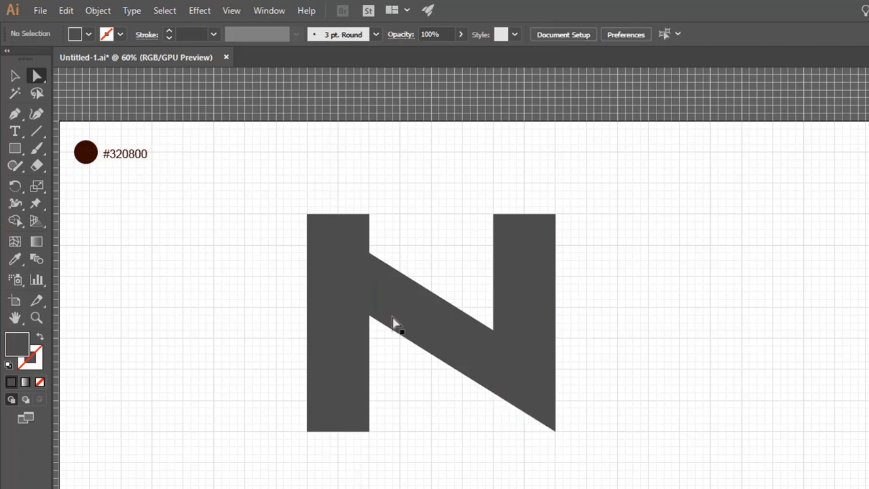
{"action": "left_click", "coordinate": [362, 232]}
{"action": "key", "text": "Delete"}
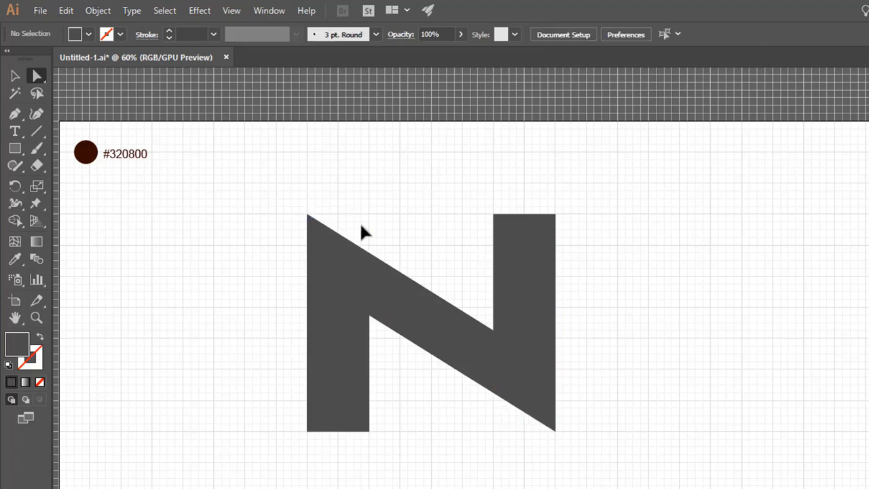
Unite the remaining pieces into a single N shape and make a duplicate offset vertically by about 144 pt.
{"action": "left_click_drag", "start_coordinate": [249, 176], "coordinate": [645, 485]}
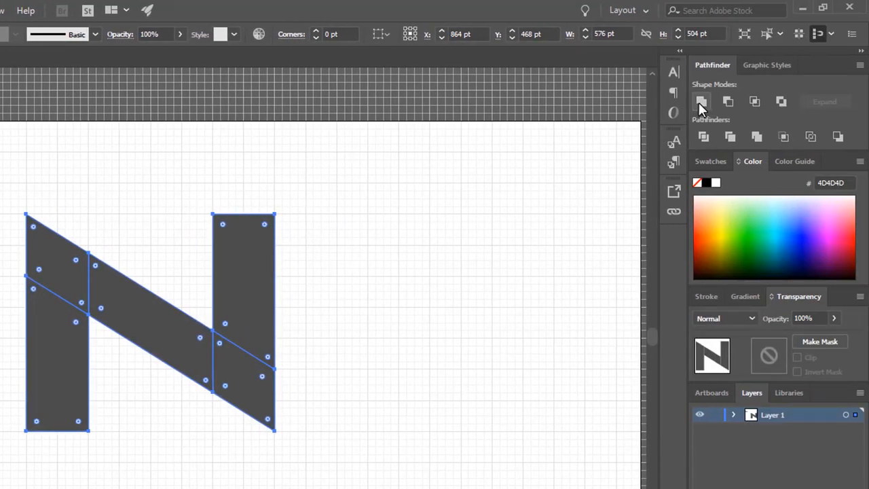
{"action": "left_click", "coordinate": [700, 101]}
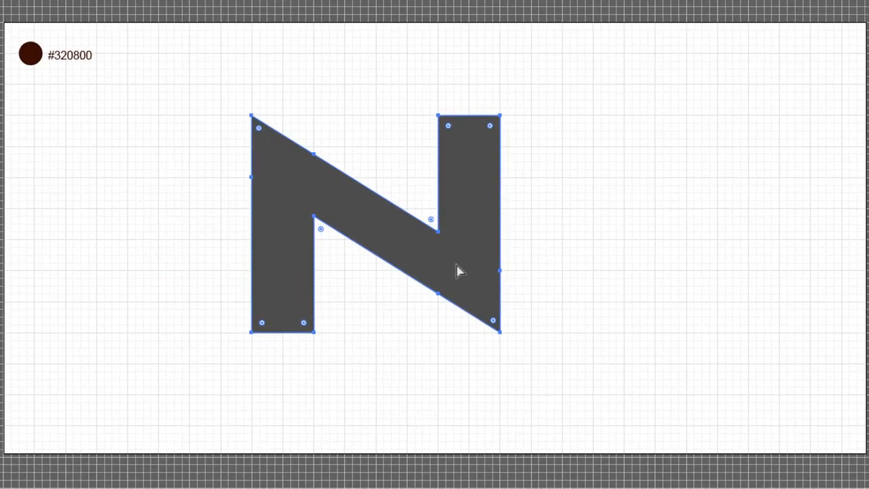
{"action": "left_click_drag", "start_coordinate": [456, 265], "coordinate": [457, 327]}
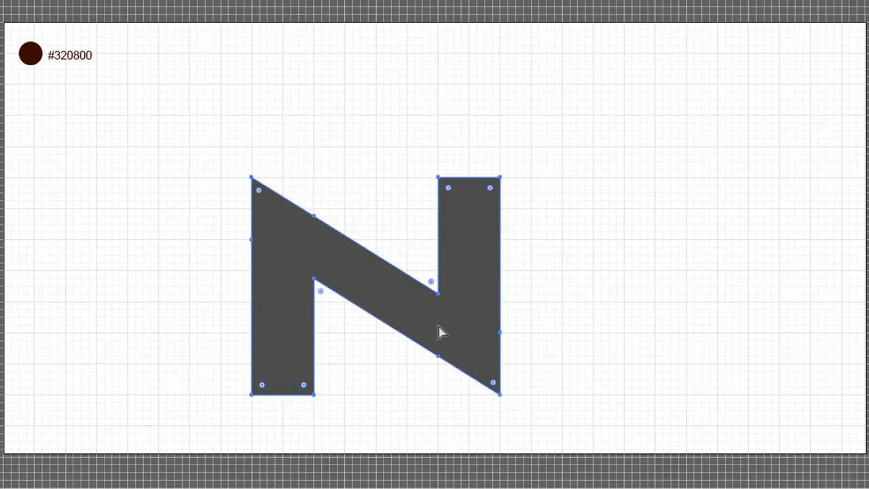
{"action": "left_click_drag", "start_coordinate": [398, 300], "coordinate": [400, 247]}
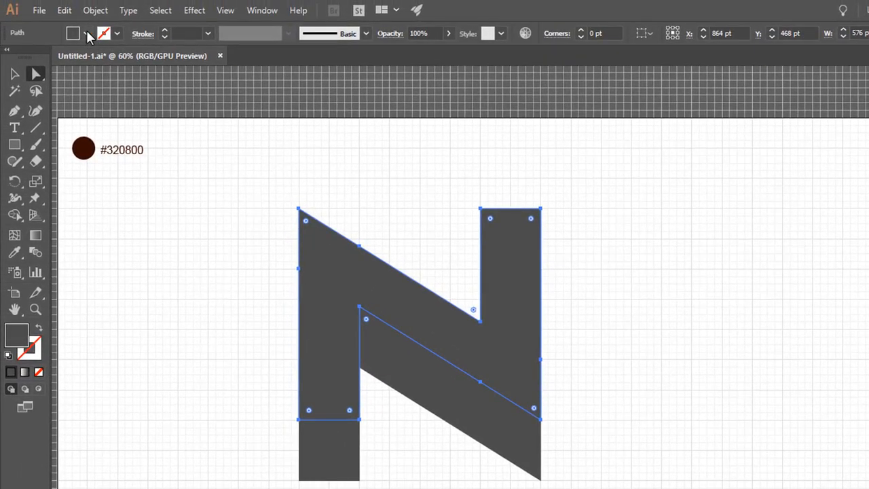
Fill the upper N copy with a lighter gray and send it to the back behind the dark N.
{"action": "left_click", "coordinate": [87, 31]}
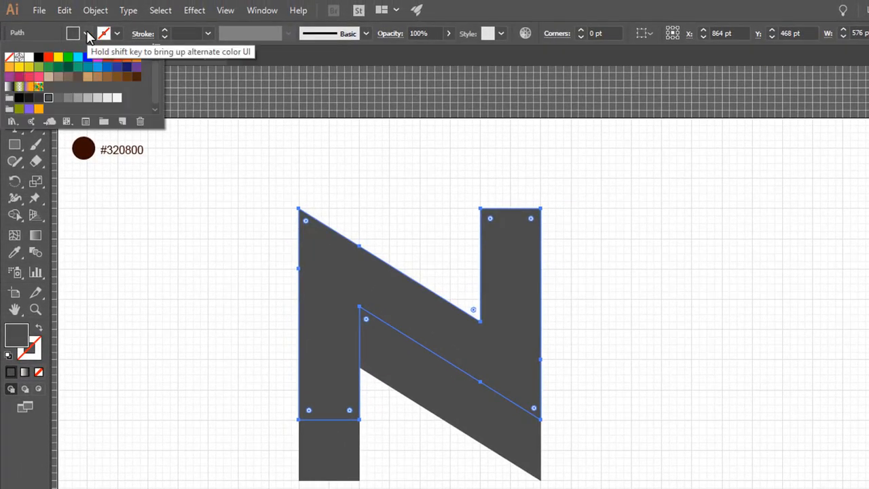
{"action": "left_click", "coordinate": [68, 98]}
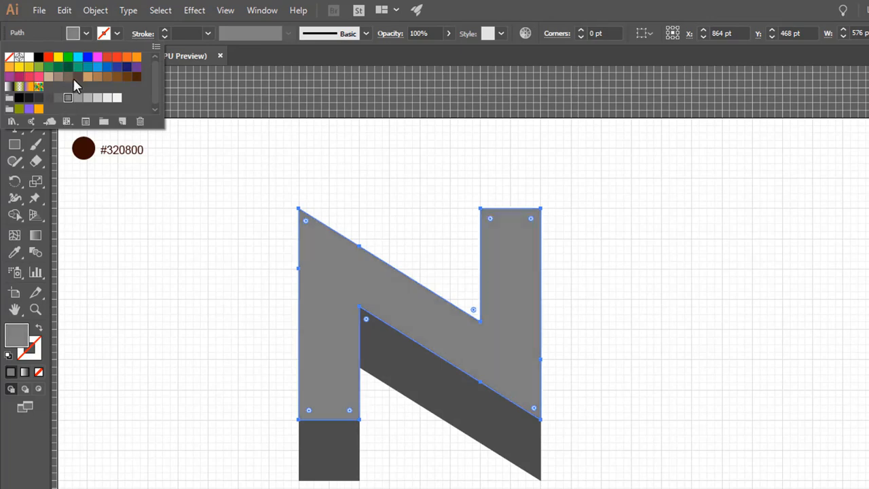
{"action": "left_click", "coordinate": [86, 33]}
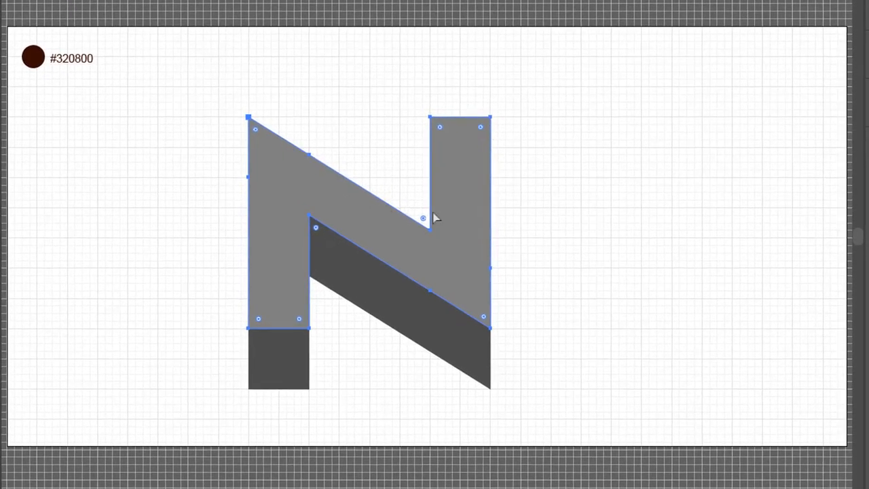
{"action": "right_click", "coordinate": [471, 178]}
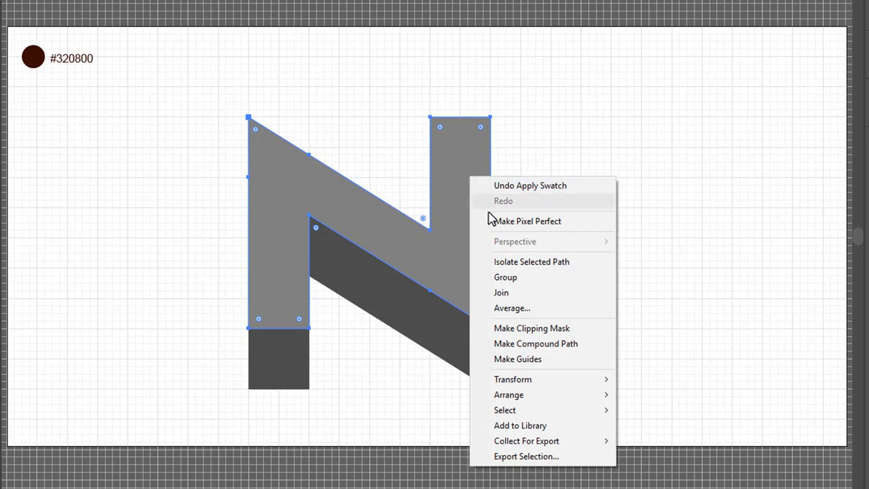
{"action": "mouse_move", "coordinate": [527, 397]}
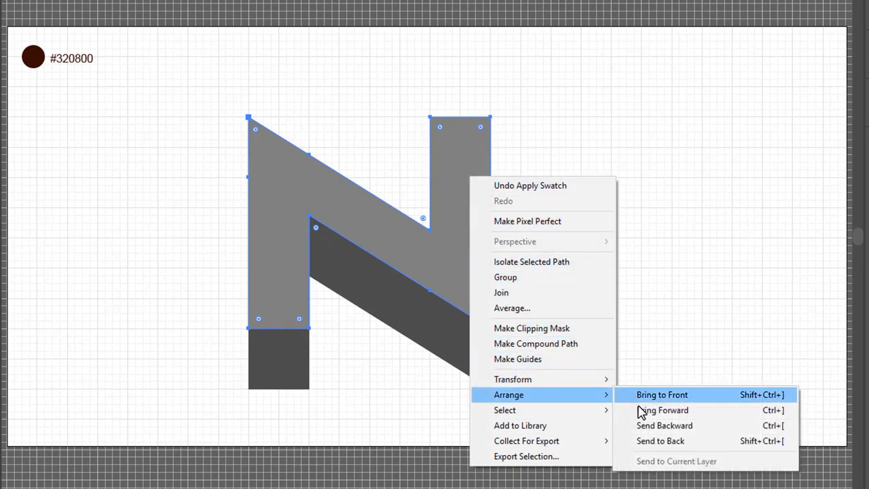
{"action": "left_click", "coordinate": [645, 442]}
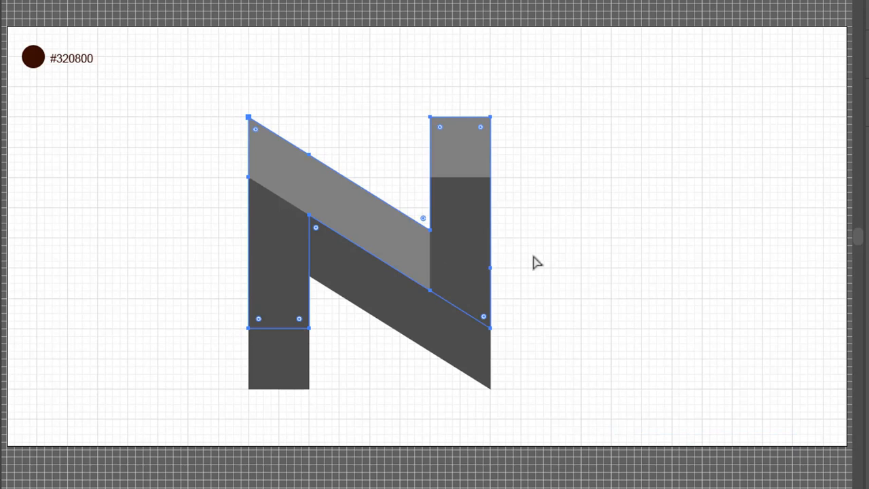
Select both N shapes and move them together to the right side of the artboard.
{"action": "left_click_drag", "start_coordinate": [528, 138], "coordinate": [252, 355]}
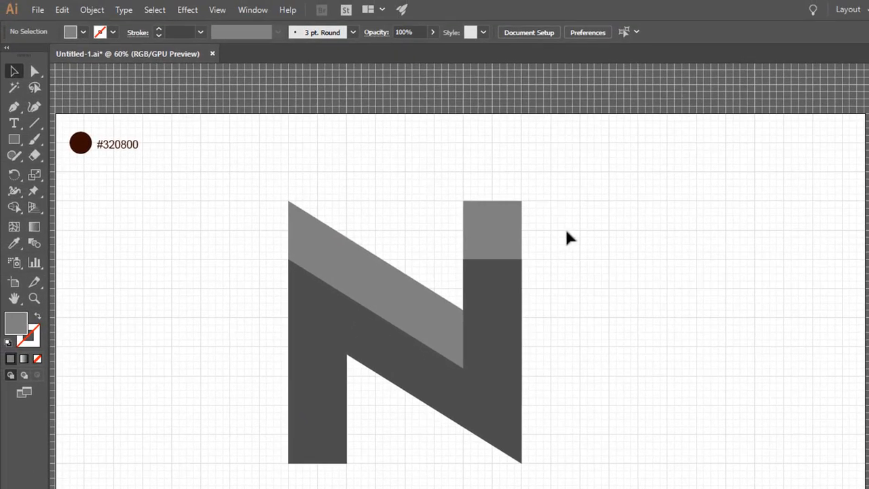
{"action": "left_click_drag", "start_coordinate": [538, 142], "coordinate": [251, 334]}
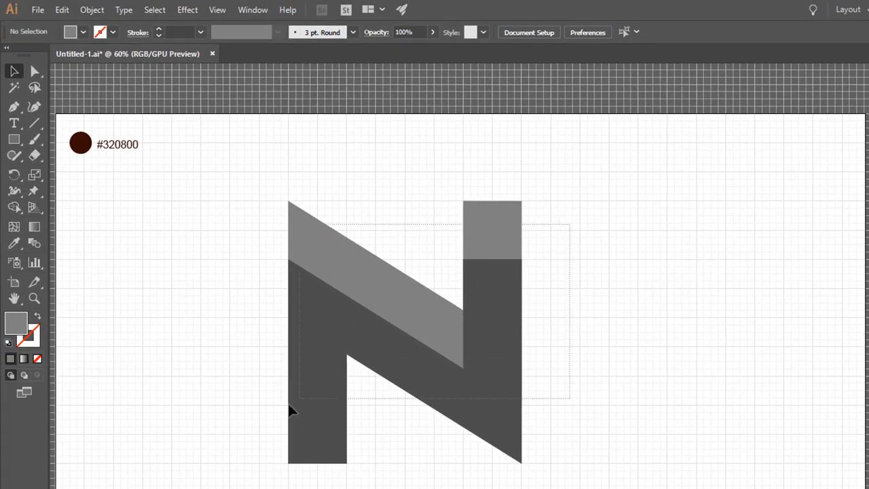
{"action": "left_click_drag", "start_coordinate": [291, 410], "coordinate": [265, 413]}
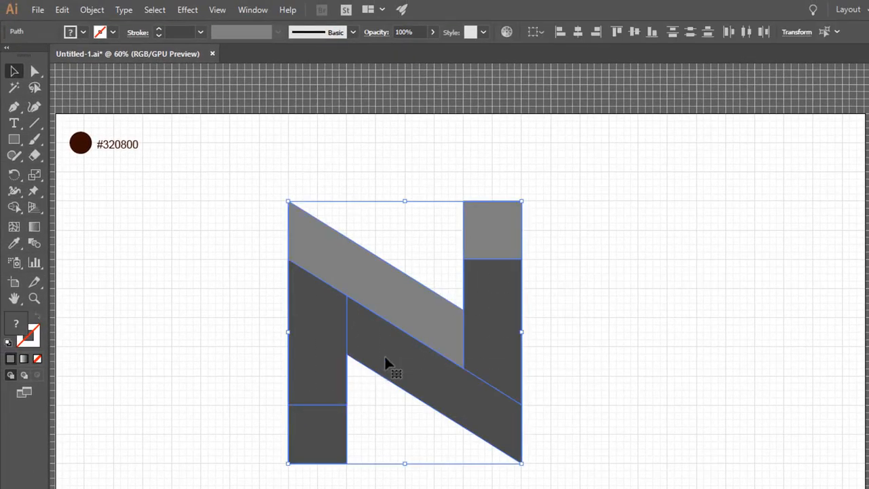
{"action": "left_click_drag", "start_coordinate": [385, 360], "coordinate": [709, 349]}
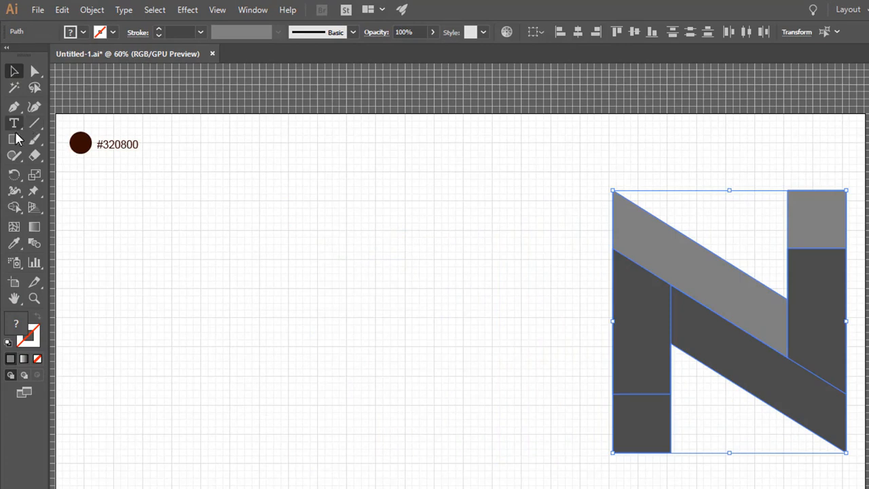
{"action": "left_click", "coordinate": [79, 162]}
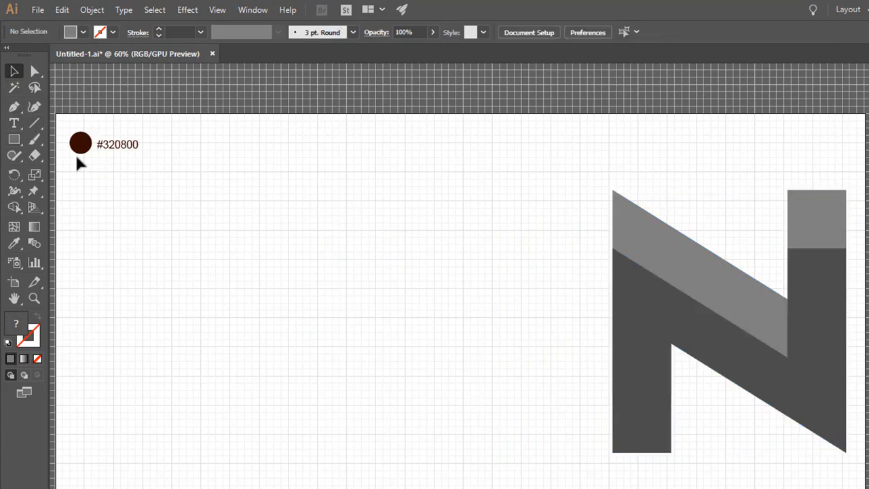
Draw a black-filled horizontal rectangle about 648 by 90 pt on the empty area beside the N.
{"action": "left_click", "coordinate": [17, 140]}
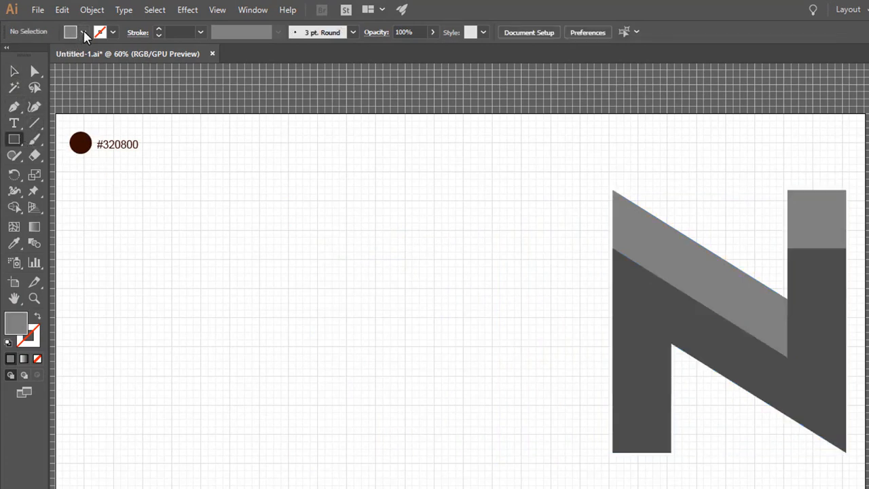
{"action": "left_click", "coordinate": [83, 32]}
{"action": "left_click", "coordinate": [37, 54]}
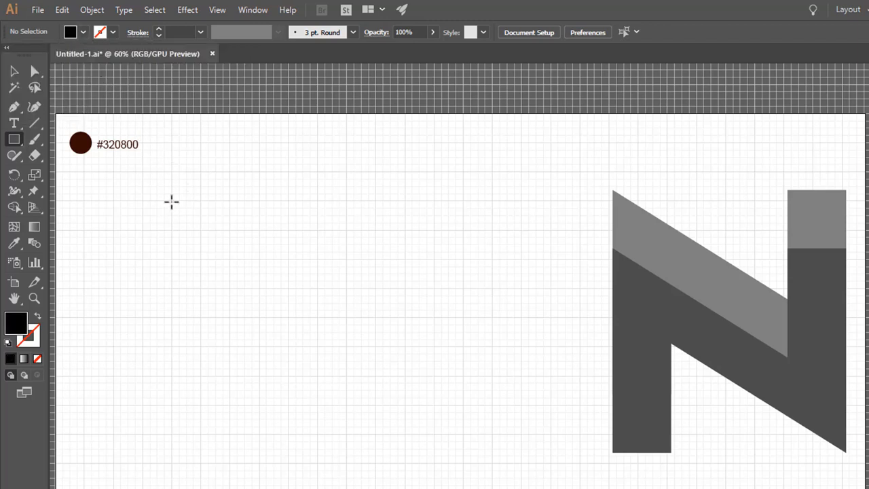
{"action": "left_click_drag", "start_coordinate": [172, 201], "coordinate": [435, 238]}
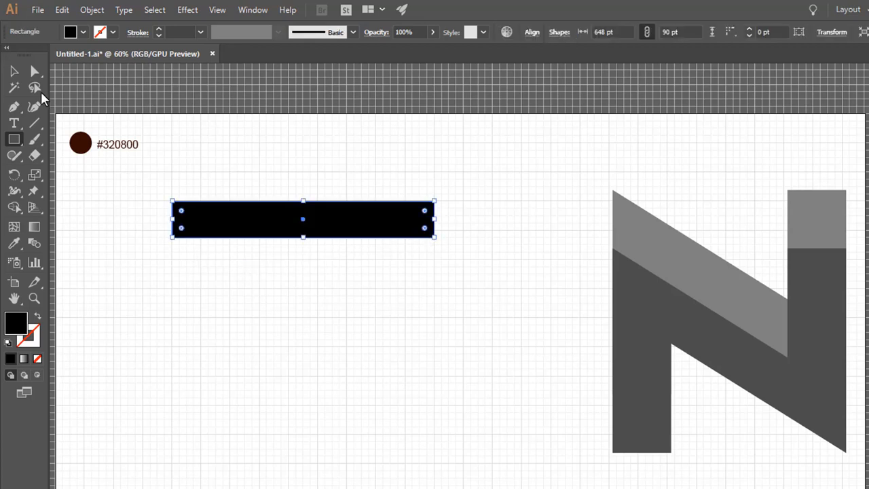
{"action": "left_click", "coordinate": [13, 71]}
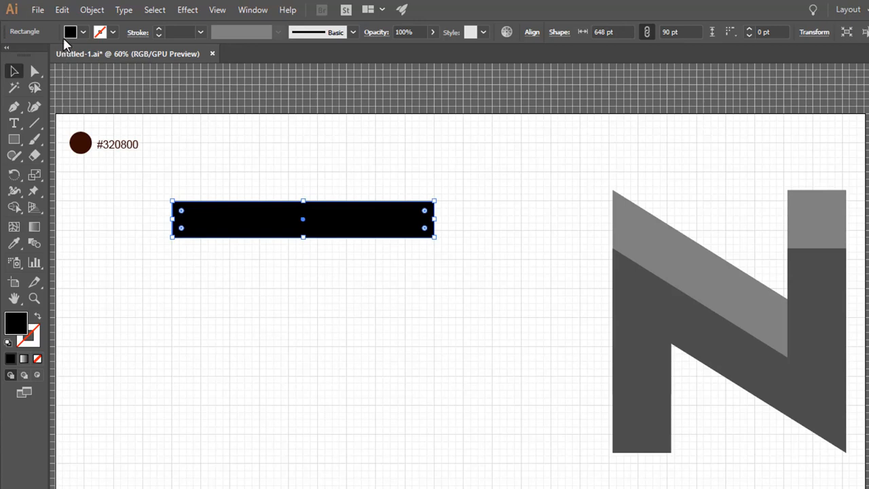
Paste a copy of the black rectangle in front, scale it about its center to 518.4 by 72 pt and fill it white.
{"action": "left_click", "coordinate": [62, 9]}
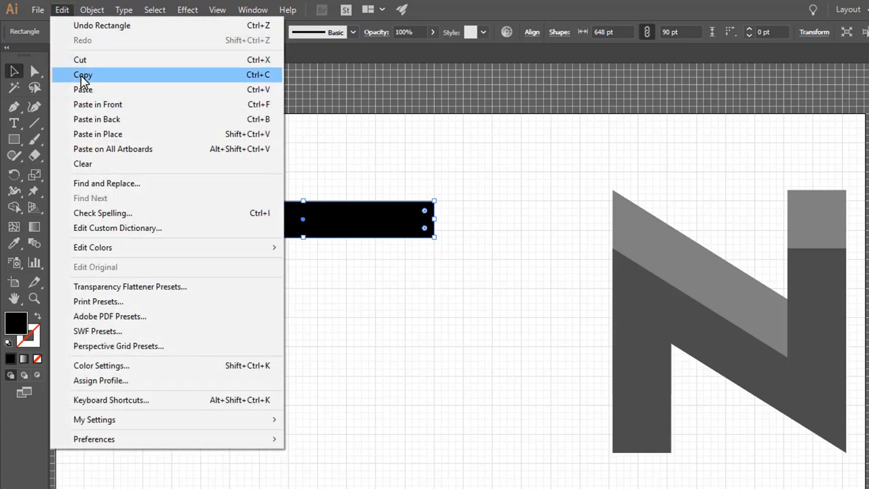
{"action": "left_click", "coordinate": [82, 75]}
{"action": "left_click", "coordinate": [64, 11]}
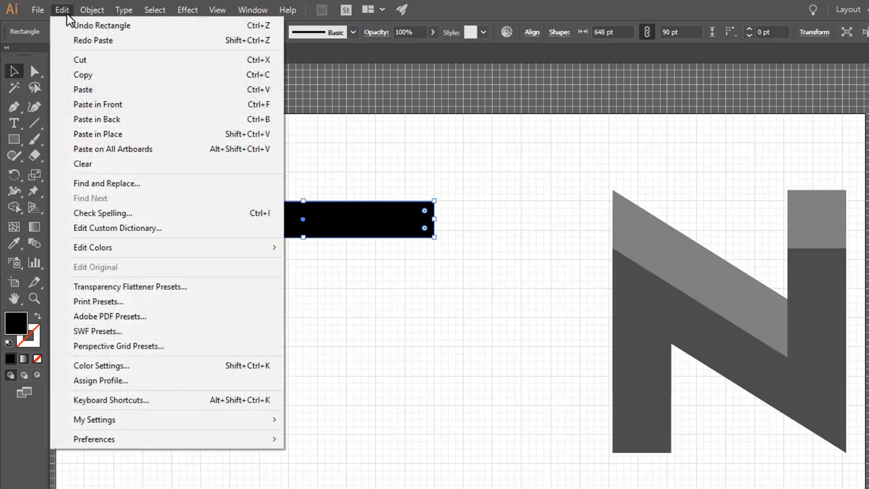
{"action": "left_click", "coordinate": [88, 106]}
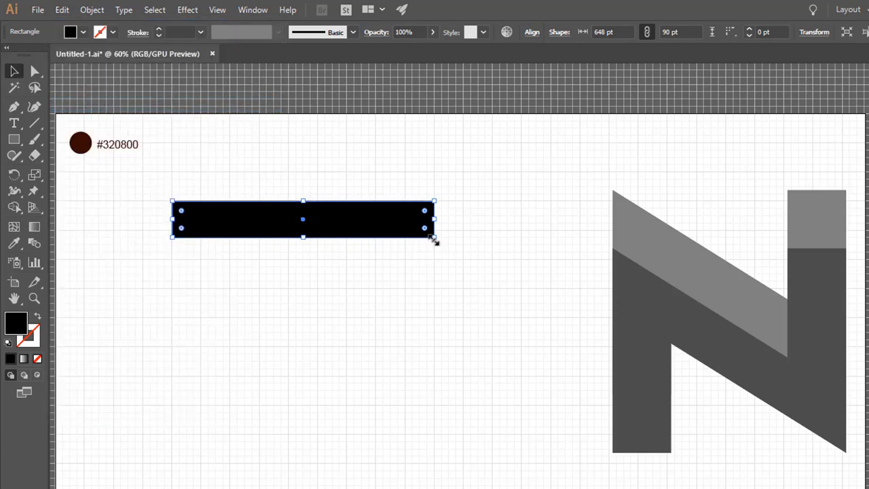
{"action": "left_click_drag", "start_coordinate": [435, 242], "coordinate": [410, 234]}
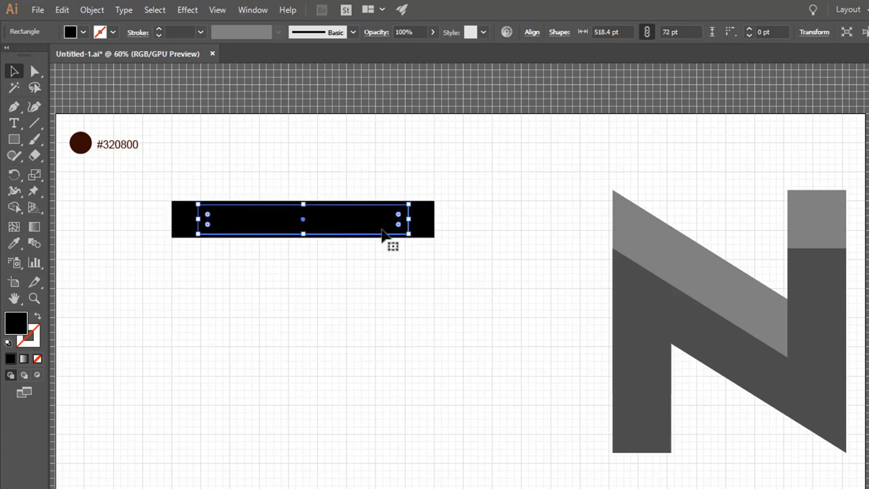
{"action": "left_click", "coordinate": [85, 32]}
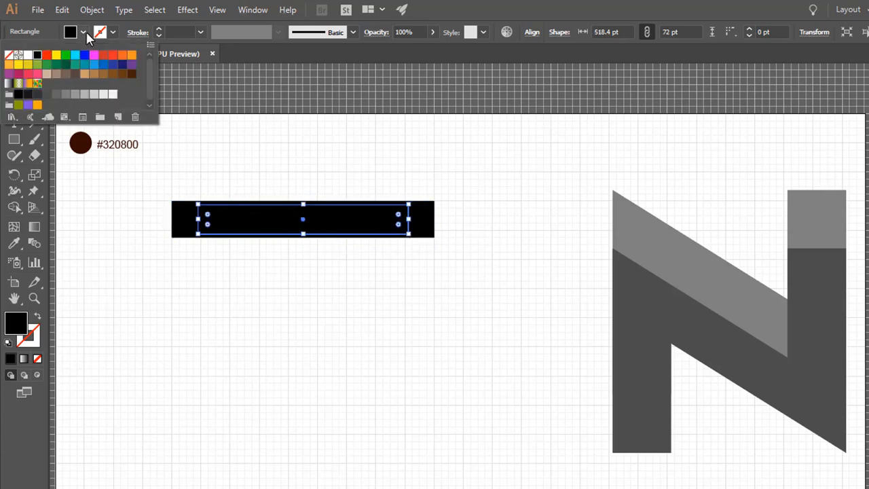
{"action": "left_click", "coordinate": [28, 55]}
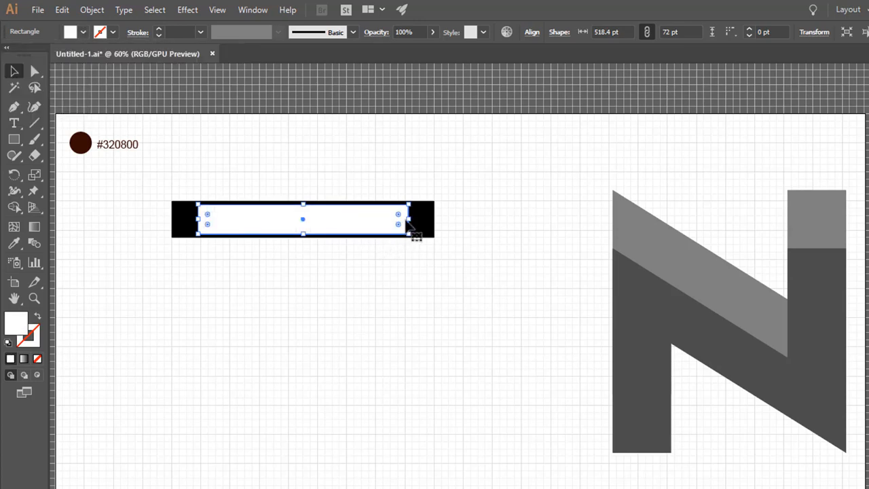
Narrow the white rectangle to a square, place it inside the black bar's left end and scale it to 54 by 54 pt.
{"action": "left_click_drag", "start_coordinate": [407, 219], "coordinate": [320, 222]}
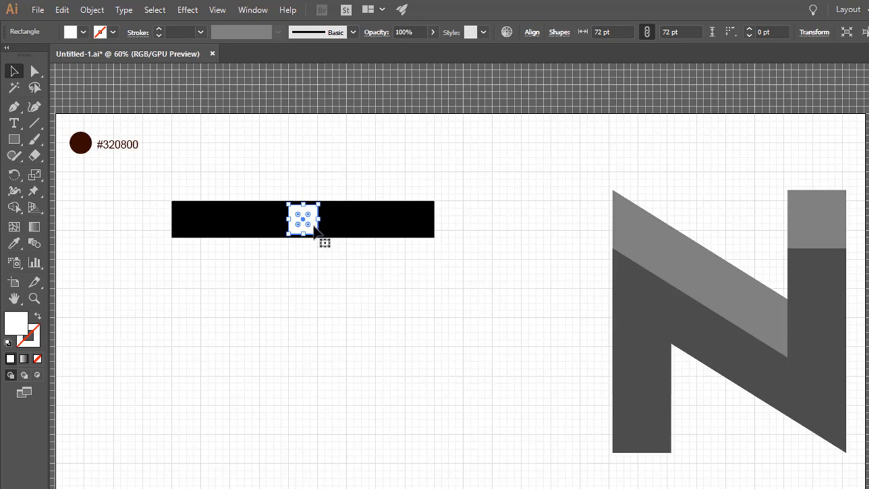
{"action": "left_click_drag", "start_coordinate": [315, 230], "coordinate": [191, 212]}
{"action": "left_click_drag", "start_coordinate": [205, 223], "coordinate": [197, 222]}
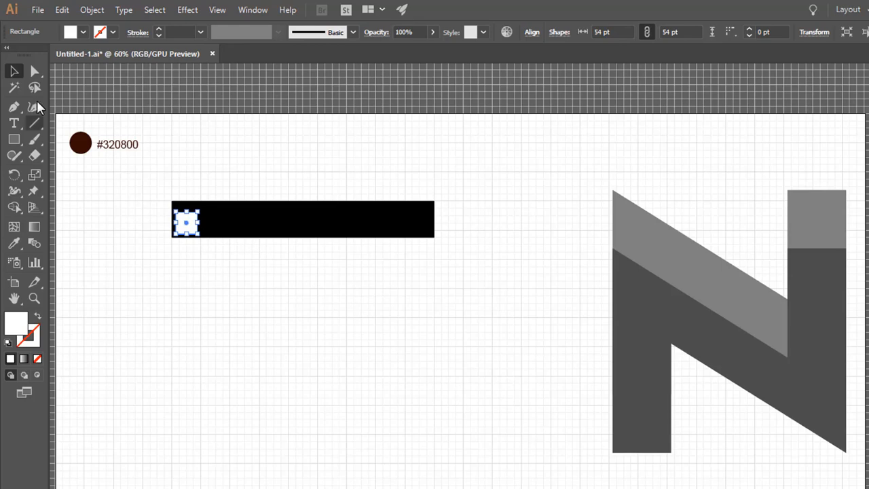
Round all corners of the white square to a radius of about 11.33 pt.
{"action": "left_click", "coordinate": [36, 72]}
{"action": "key", "text": "ctrl+plus"}
{"action": "key", "text": "ctrl+plus"}
{"action": "key", "text": "ctrl+plus"}
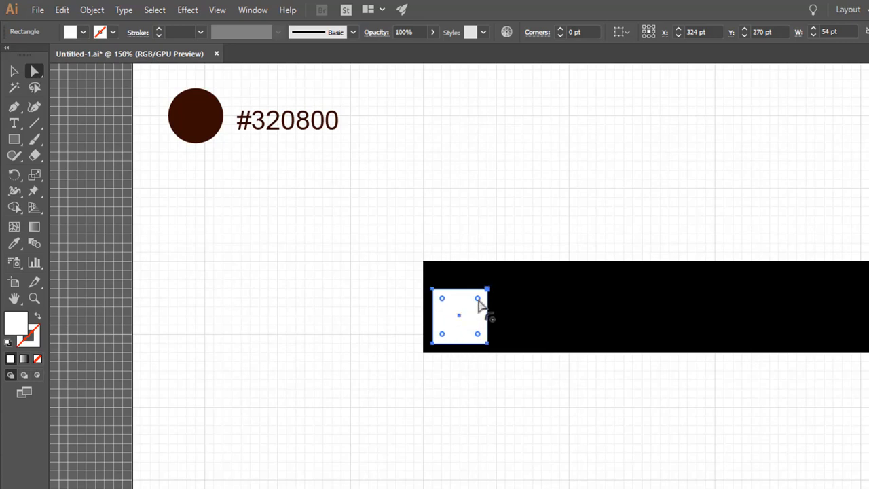
{"action": "left_click_drag", "start_coordinate": [478, 300], "coordinate": [477, 305]}
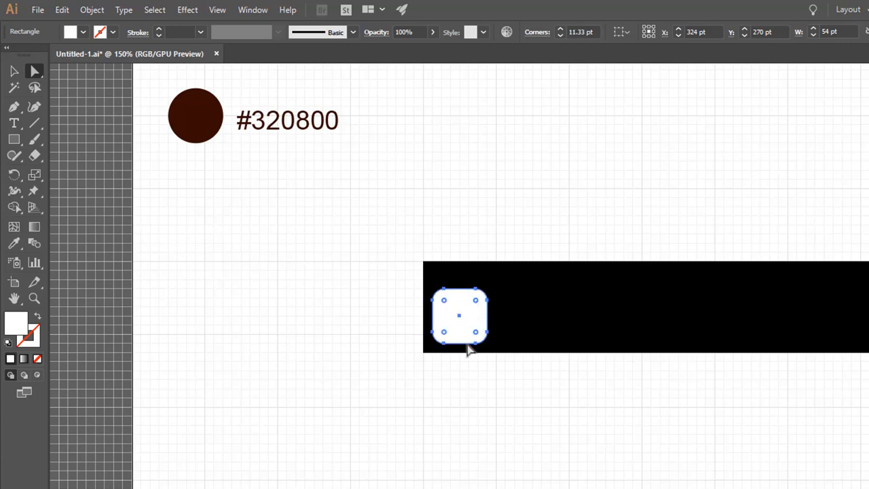
Stretch the rounded white square upward to 63 pt high and the black bar upward to 99 pt high.
{"action": "left_click", "coordinate": [14, 72]}
{"action": "left_click_drag", "start_coordinate": [459, 288], "coordinate": [460, 279]}
{"action": "left_click", "coordinate": [551, 332]}
{"action": "left_click_drag", "start_coordinate": [751, 262], "coordinate": [753, 252]}
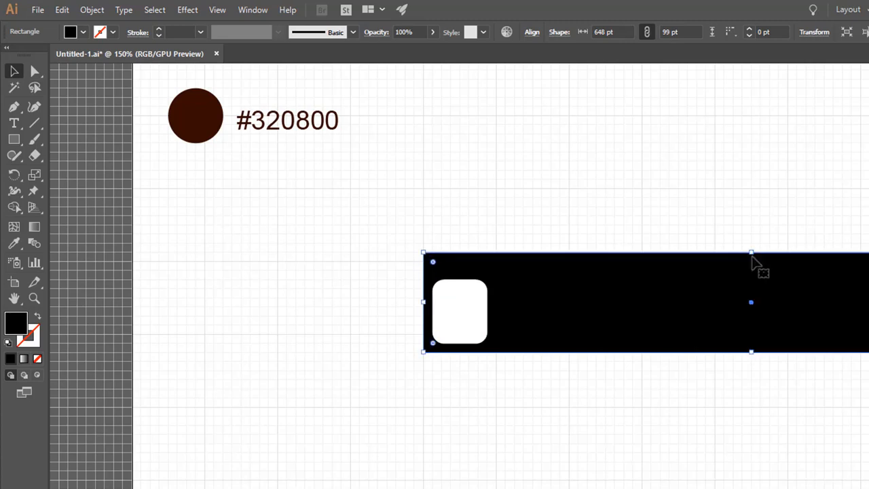
Center the rounded square on the bar's left edge and duplicate it at equal spacing to form eight film perforations reaching past the right end.
{"action": "key", "text": "ctrl+0"}
{"action": "left_click", "coordinate": [188, 226]}
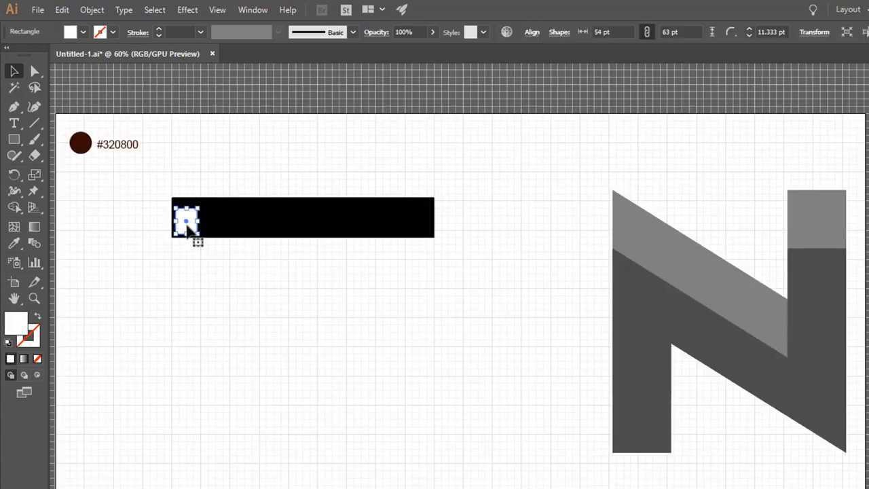
{"action": "left_click_drag", "start_coordinate": [188, 230], "coordinate": [220, 231]}
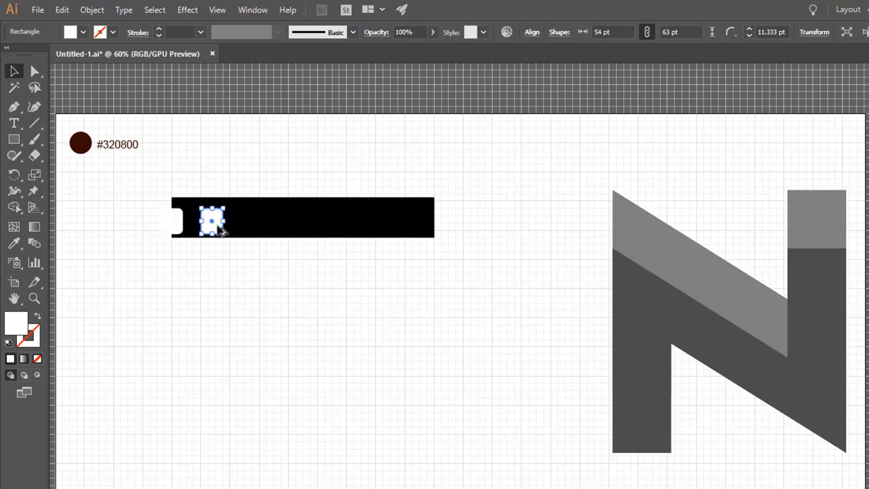
{"action": "key", "text": "ctrl+d"}
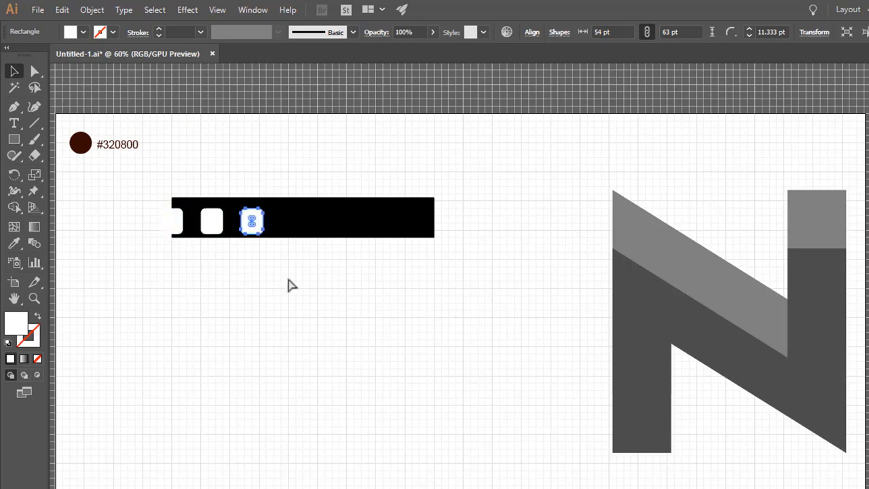
{"action": "key", "text": "ctrl+d"}
{"action": "key", "text": "ctrl+d"}
{"action": "key", "text": "ctrl+d"}
{"action": "key", "text": "ctrl+d"}
{"action": "key", "text": "ctrl+d"}
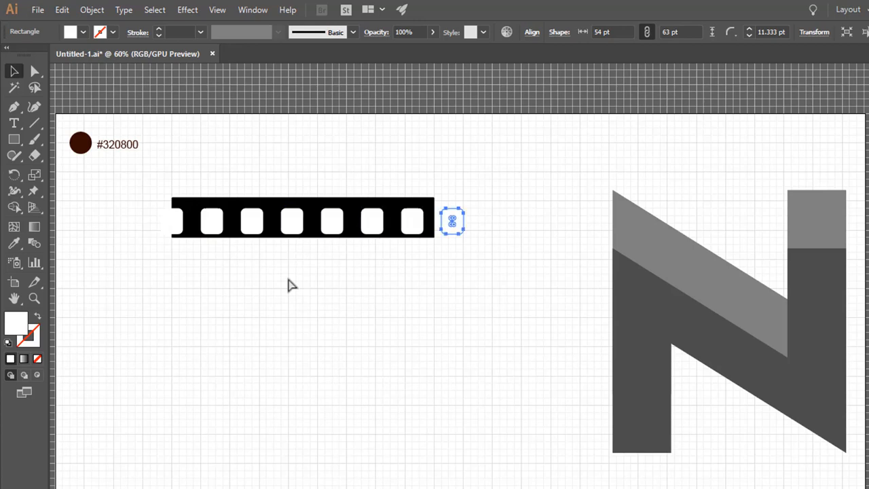
{"action": "key", "text": "Delete"}
Widen the black bar to 693 pt, ending at the middle of the last perforation, and group it with all perforations.
{"action": "left_click", "coordinate": [397, 213]}
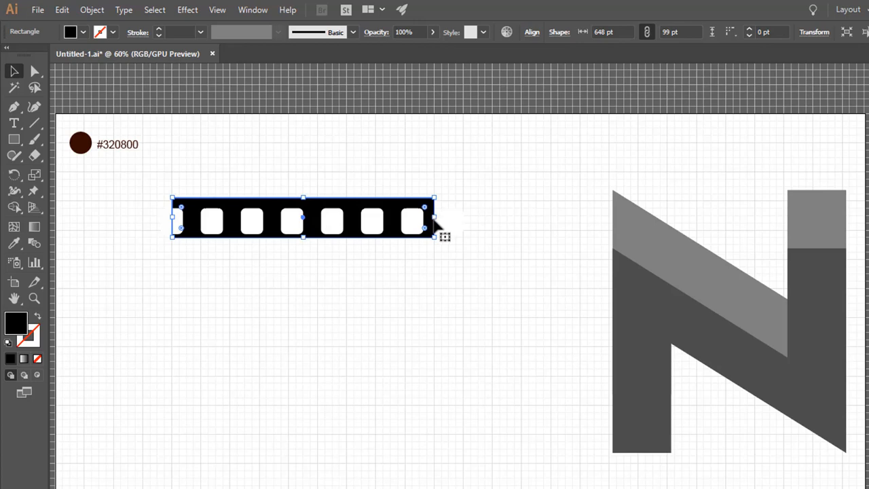
{"action": "left_click_drag", "start_coordinate": [434, 218], "coordinate": [454, 220]}
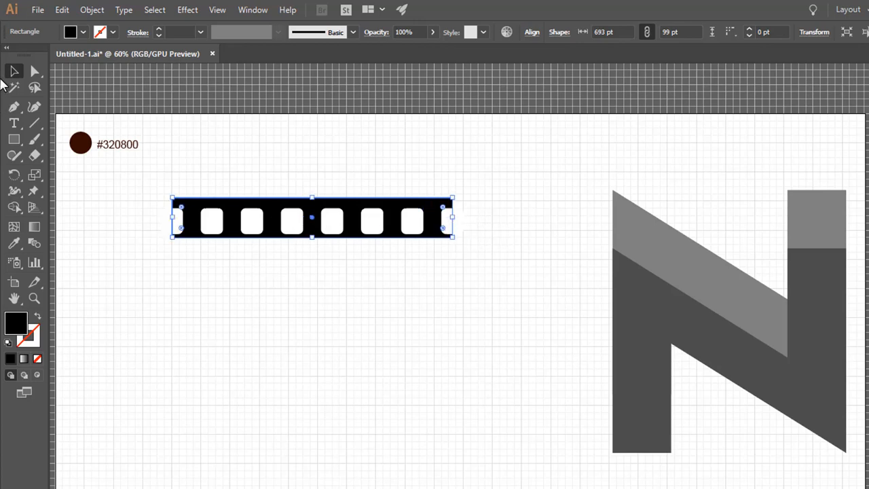
{"action": "left_click_drag", "start_coordinate": [152, 173], "coordinate": [463, 268]}
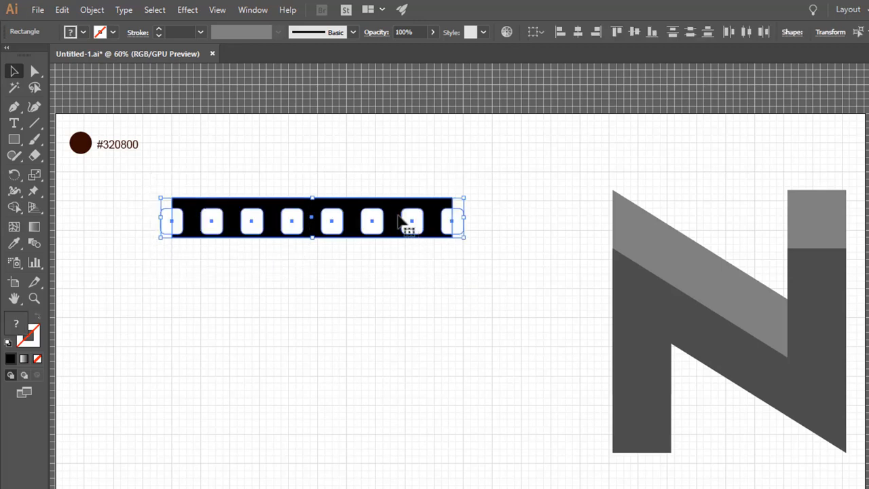
{"action": "right_click", "coordinate": [400, 219]}
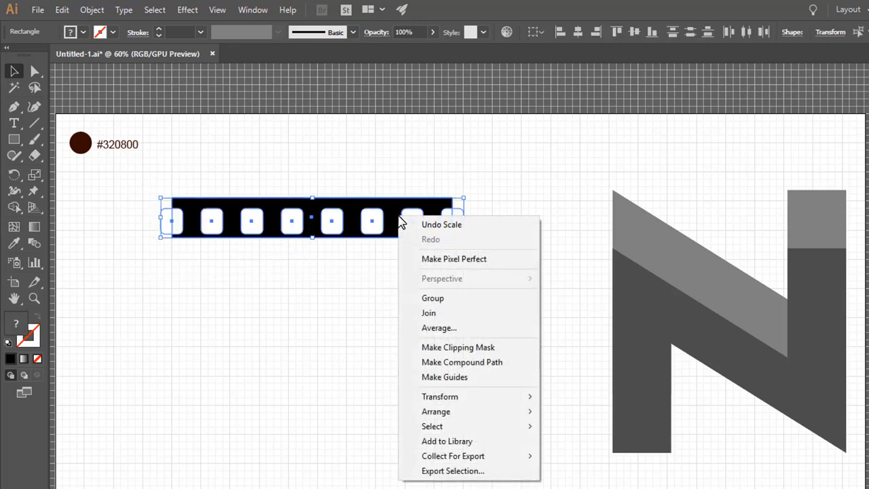
{"action": "left_click", "coordinate": [425, 300]}
Move the two-tone N to the middle of the artboard and place the film strip group over its top edge, aligned with its left side.
{"action": "left_click_drag", "start_coordinate": [355, 239], "coordinate": [464, 173]}
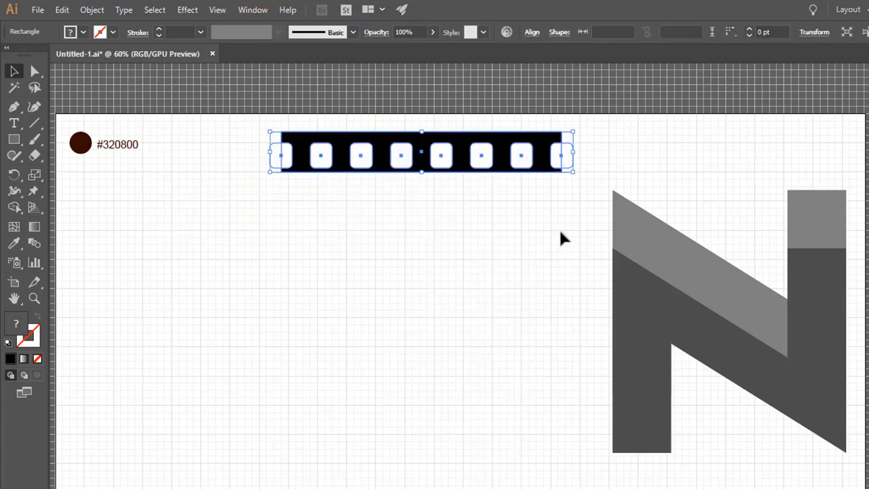
{"action": "left_click", "coordinate": [777, 377]}
{"action": "left_click_drag", "start_coordinate": [776, 372], "coordinate": [448, 332]}
{"action": "left_click", "coordinate": [283, 231]}
{"action": "left_click", "coordinate": [331, 143]}
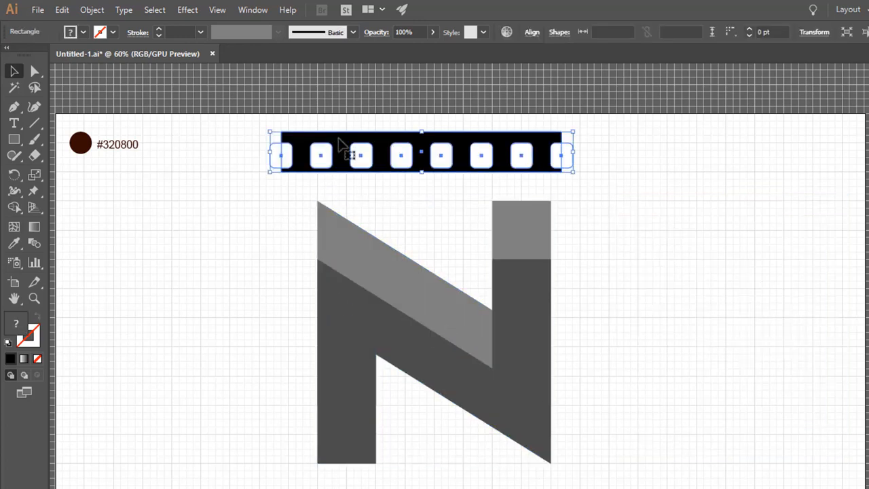
{"action": "left_click_drag", "start_coordinate": [342, 144], "coordinate": [375, 212]}
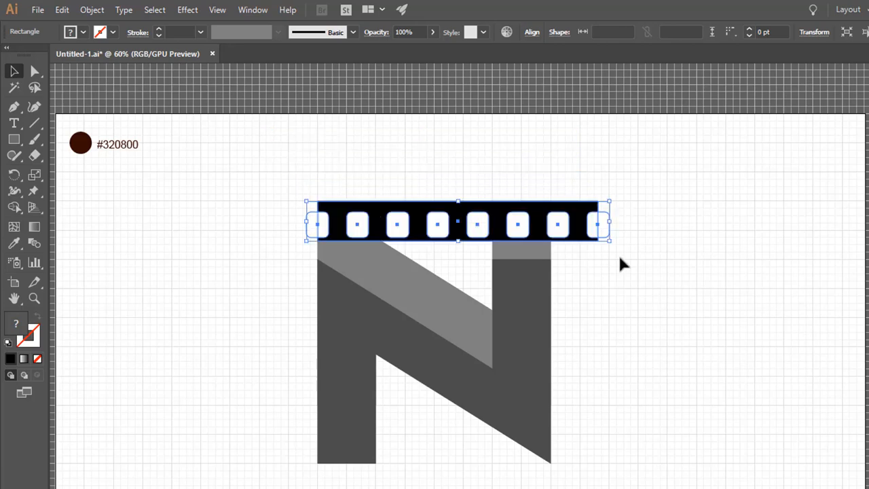
Turn off Snap to Grid and scale the film strip group so its black bar matches the width of the N.
{"action": "left_click_drag", "start_coordinate": [609, 239], "coordinate": [554, 233]}
{"action": "key", "text": "ctrl+x"}
{"action": "key", "text": "ctrl+f"}
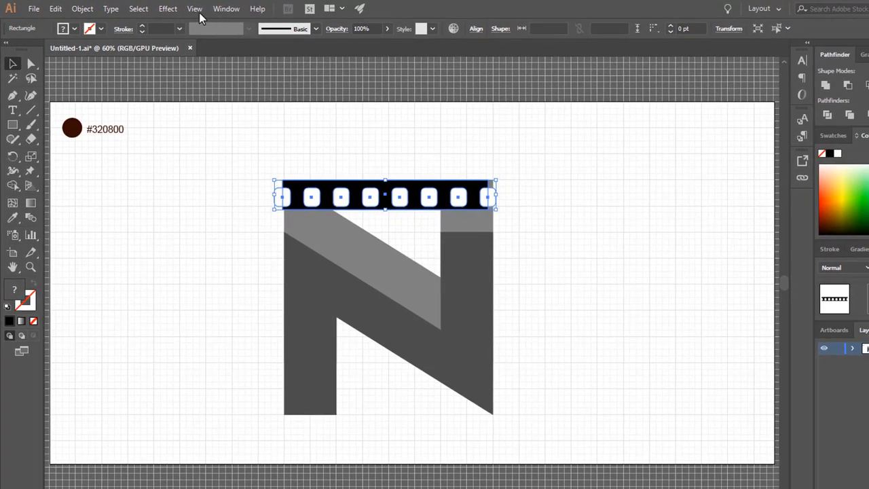
{"action": "left_click", "coordinate": [196, 9]}
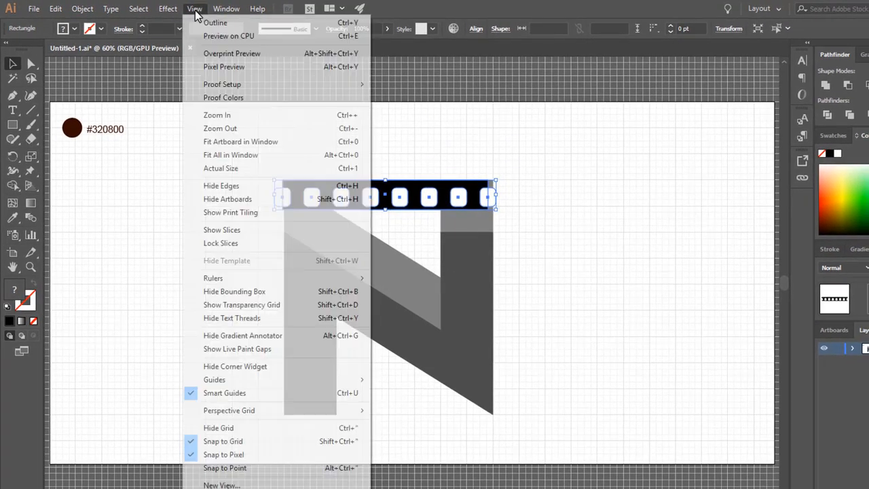
{"action": "left_click", "coordinate": [231, 441]}
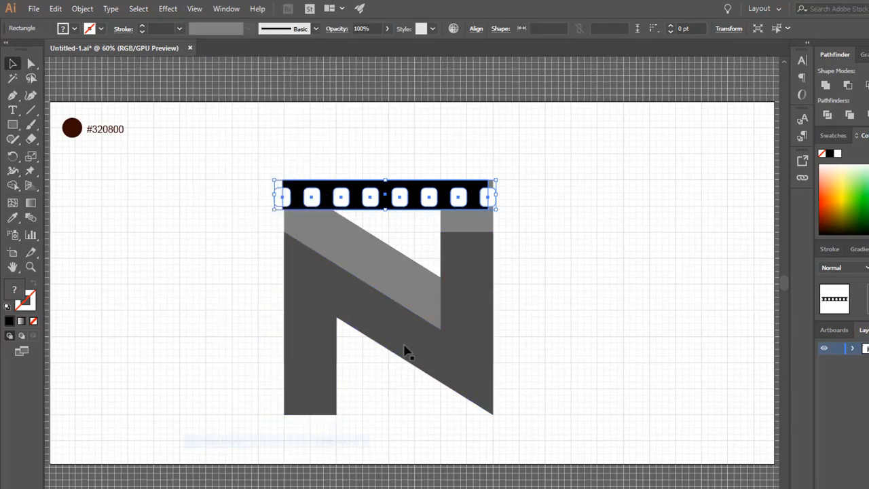
{"action": "left_click_drag", "start_coordinate": [496, 208], "coordinate": [503, 215]}
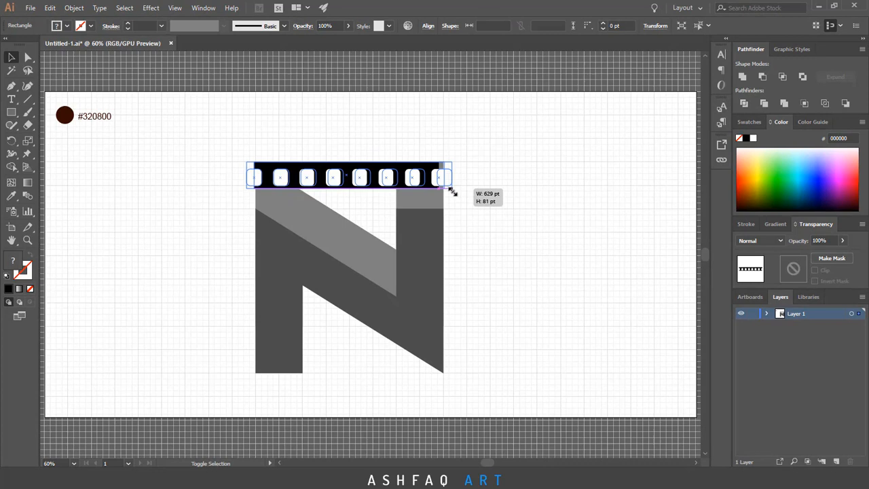
{"action": "left_click_drag", "start_coordinate": [453, 193], "coordinate": [453, 192]}
{"action": "left_click_drag", "start_coordinate": [246, 162], "coordinate": [249, 162]}
{"action": "left_click", "coordinate": [347, 198]}
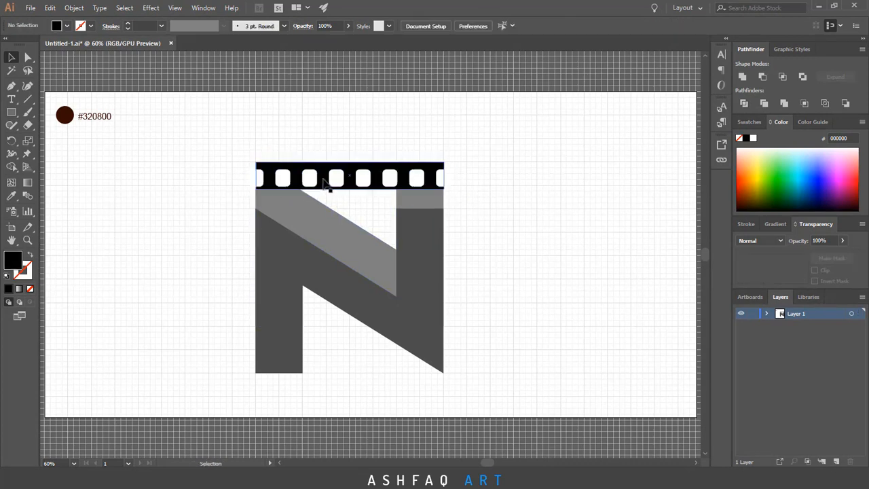
Duplicate the film strip onto the N's bottom edge and reflect the copy across the horizontal axis.
{"action": "left_click", "coordinate": [327, 179]}
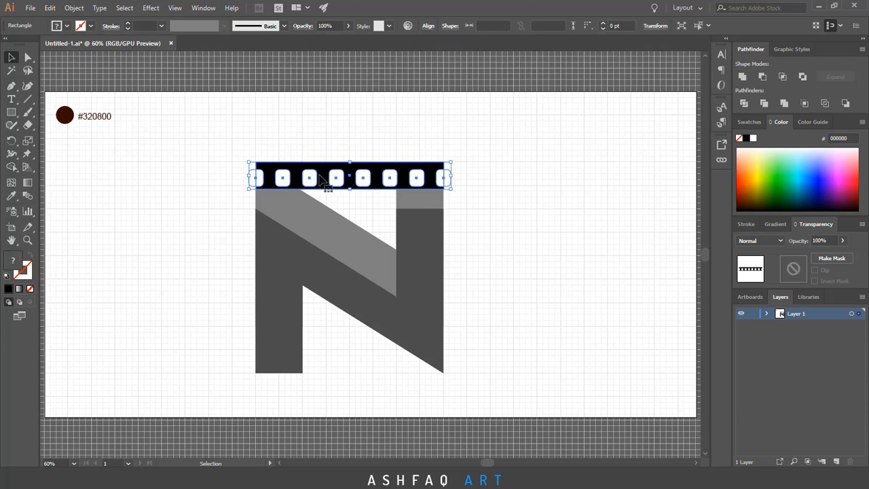
{"action": "left_click_drag", "start_coordinate": [327, 178], "coordinate": [325, 361]}
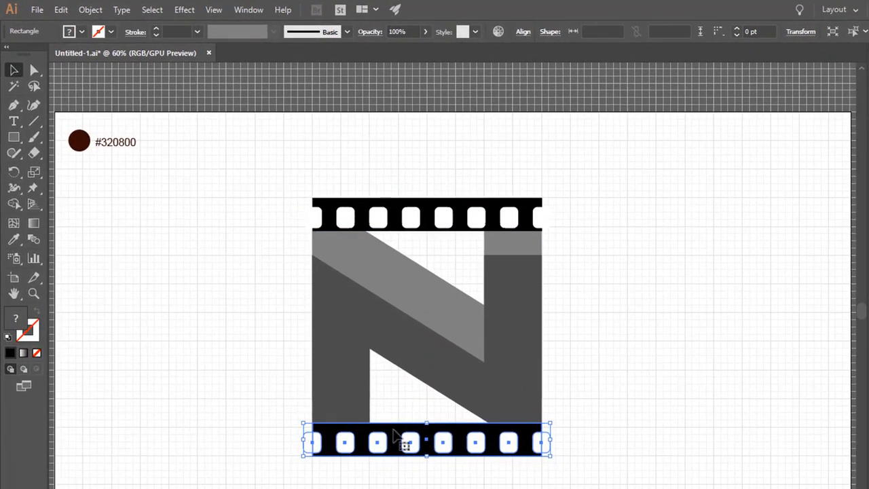
{"action": "right_click", "coordinate": [393, 435]}
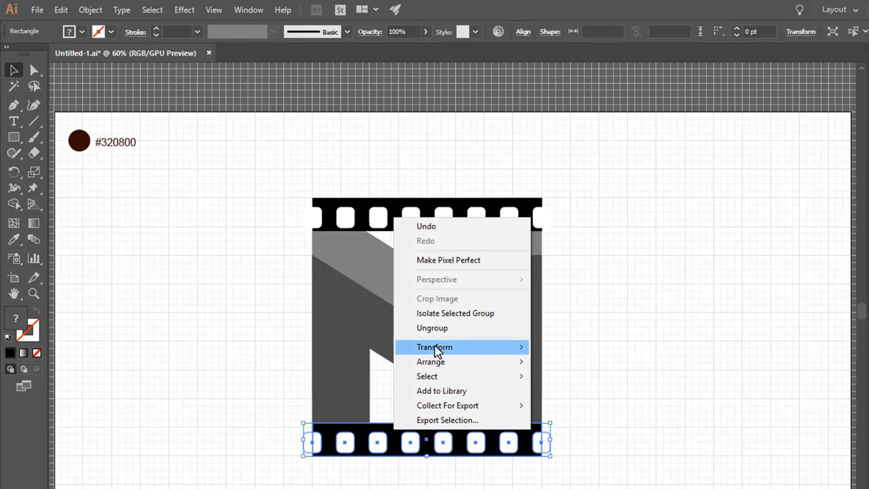
{"action": "mouse_move", "coordinate": [455, 350]}
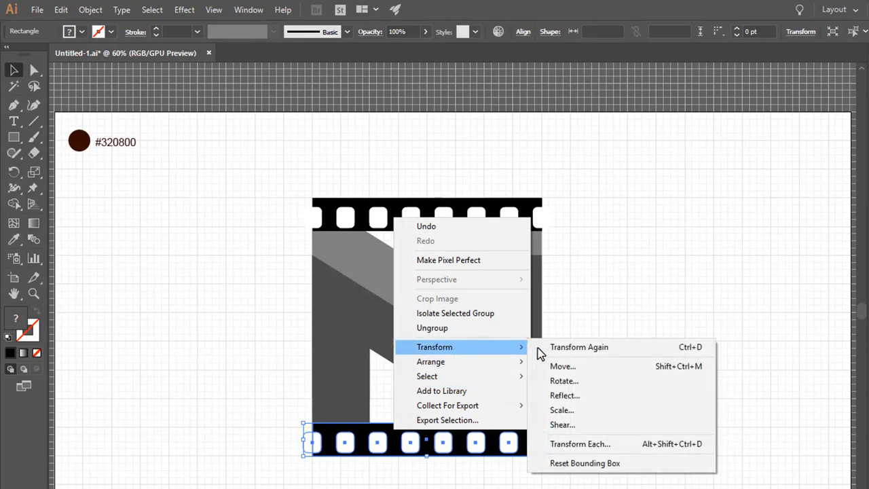
{"action": "left_click", "coordinate": [566, 397]}
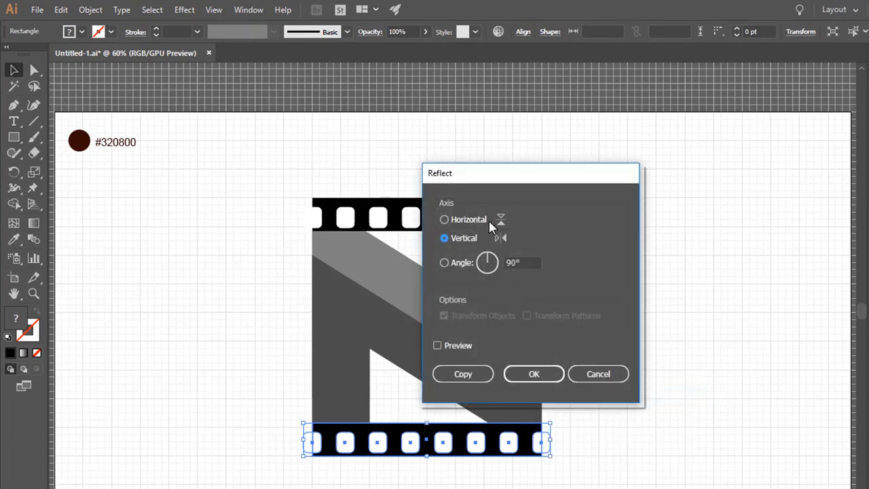
{"action": "left_click", "coordinate": [466, 223]}
{"action": "left_click", "coordinate": [548, 374]}
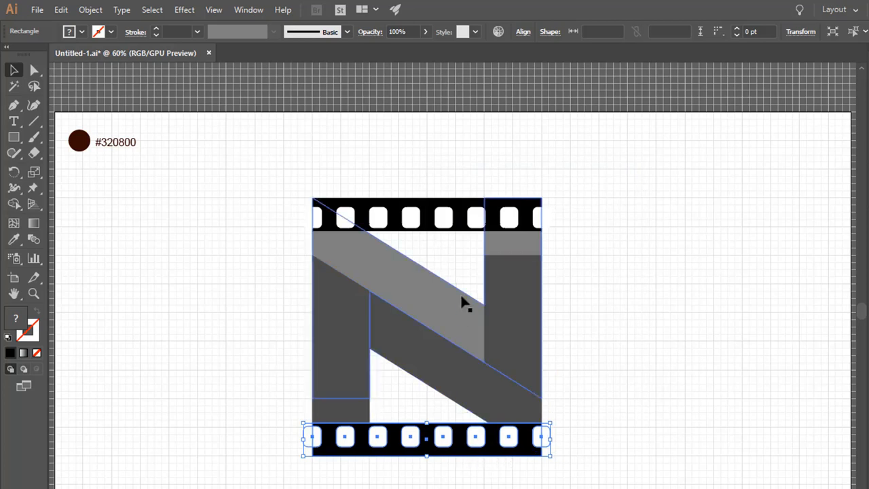
Trim the perforation halves protruding beyond both ends of the two film strips with the Shape Builder.
{"action": "left_click", "coordinate": [453, 209], "text": "shift"}
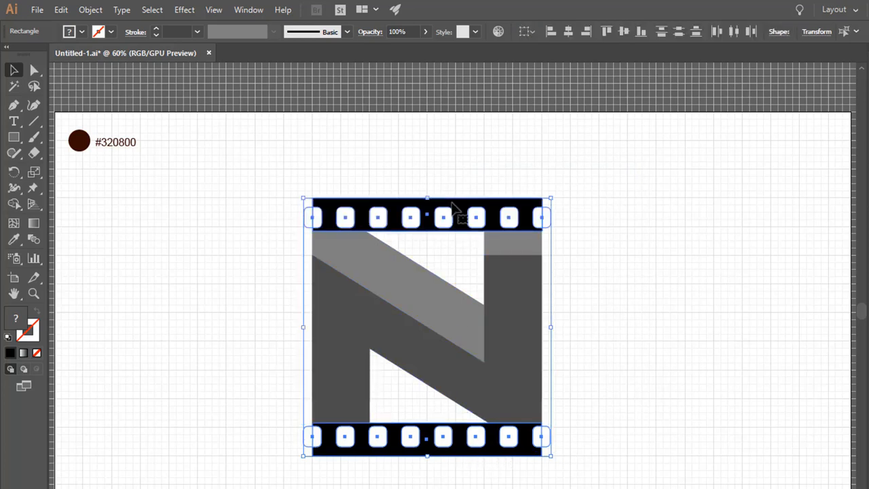
{"action": "left_click", "coordinate": [14, 203]}
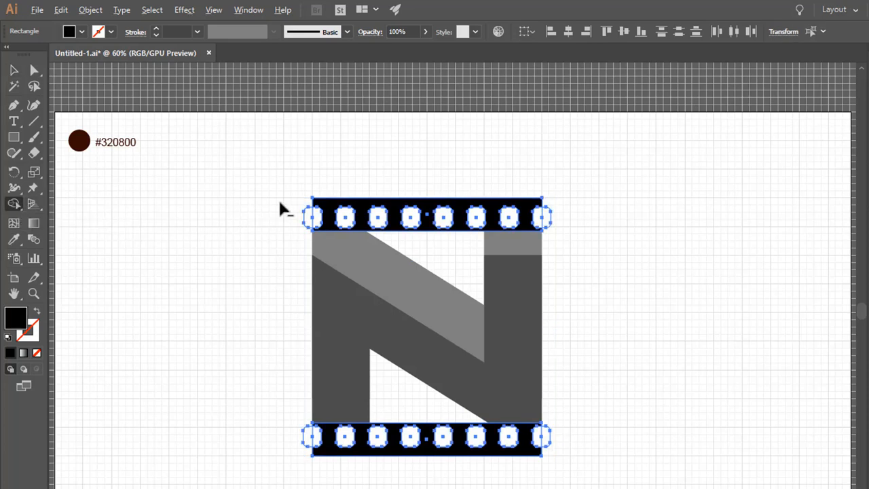
{"action": "left_click_drag", "start_coordinate": [307, 224], "coordinate": [311, 228]}
{"action": "left_click", "coordinate": [548, 222], "text": "alt"}
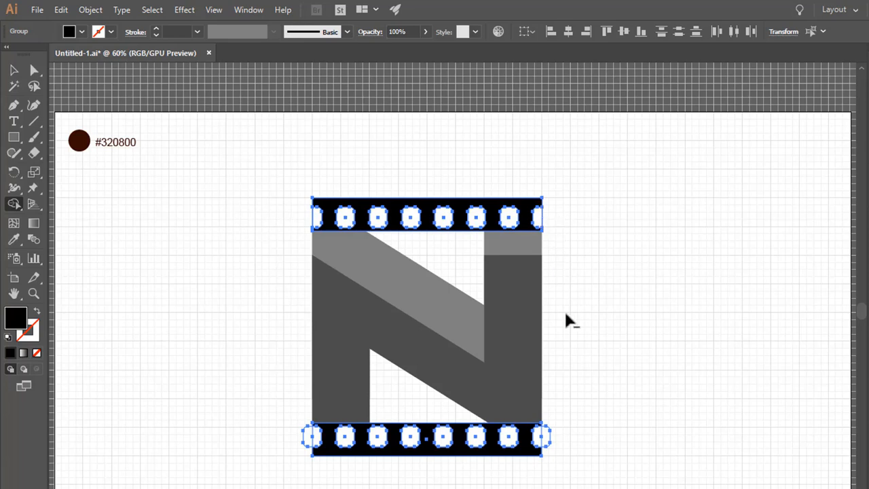
{"action": "left_click", "coordinate": [547, 438], "text": "alt"}
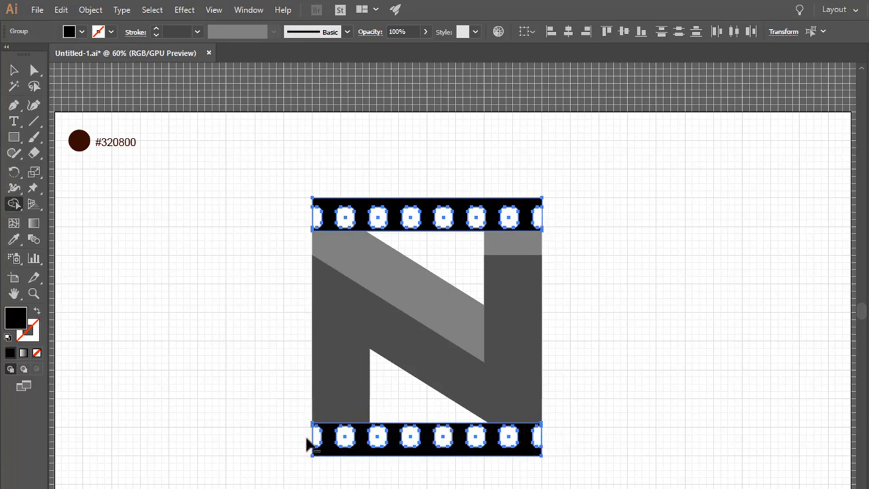
{"action": "left_click", "coordinate": [13, 70]}
{"action": "left_click", "coordinate": [191, 255]}
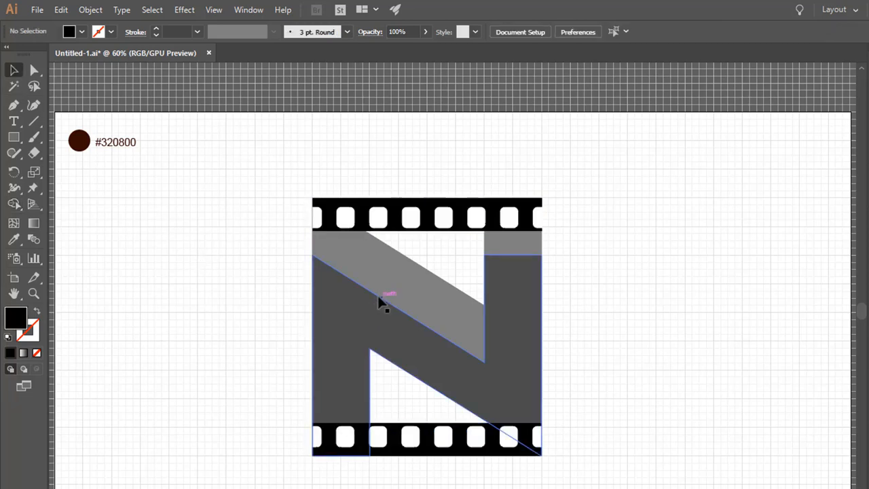
Draw a black triangle with the Pen tool filling the white gap between the N's diagonal, right stem and upper film strip.
{"action": "left_click", "coordinate": [14, 106]}
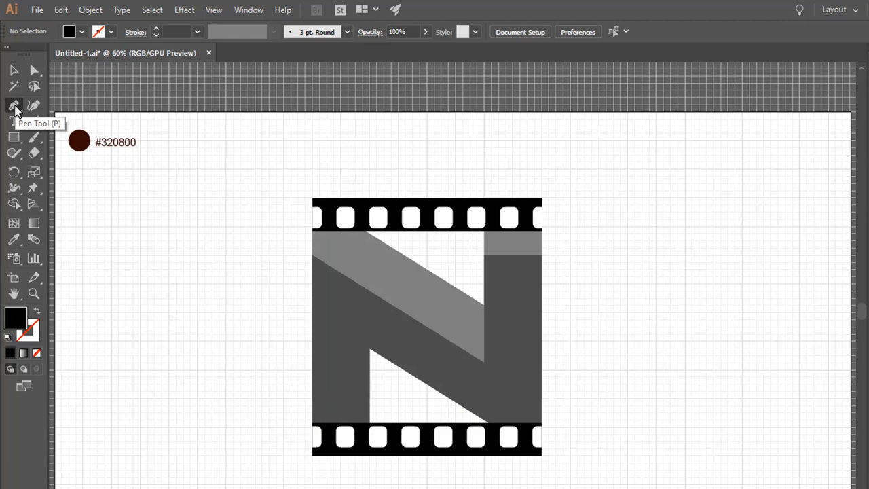
{"action": "left_click", "coordinate": [485, 233]}
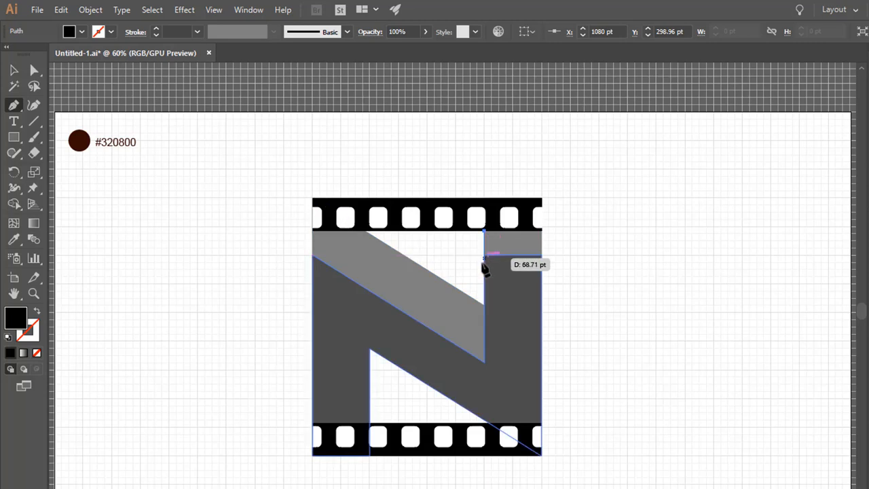
{"action": "left_click", "coordinate": [484, 304]}
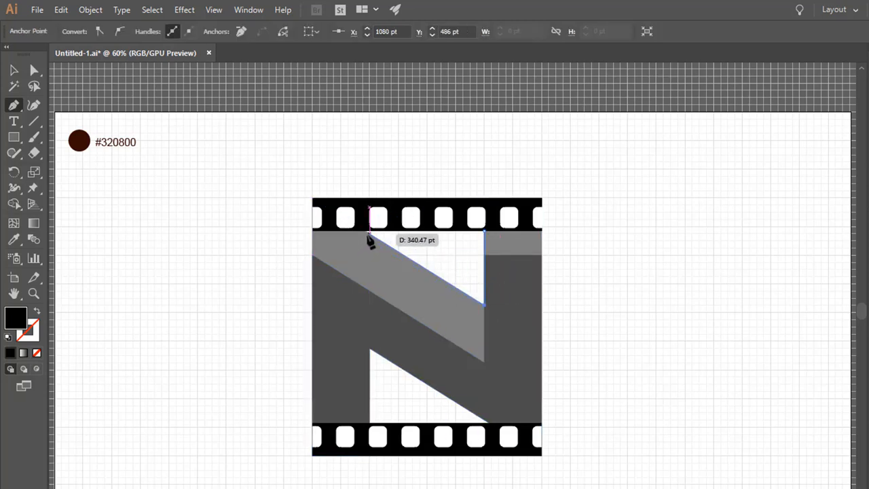
{"action": "left_click", "coordinate": [364, 232]}
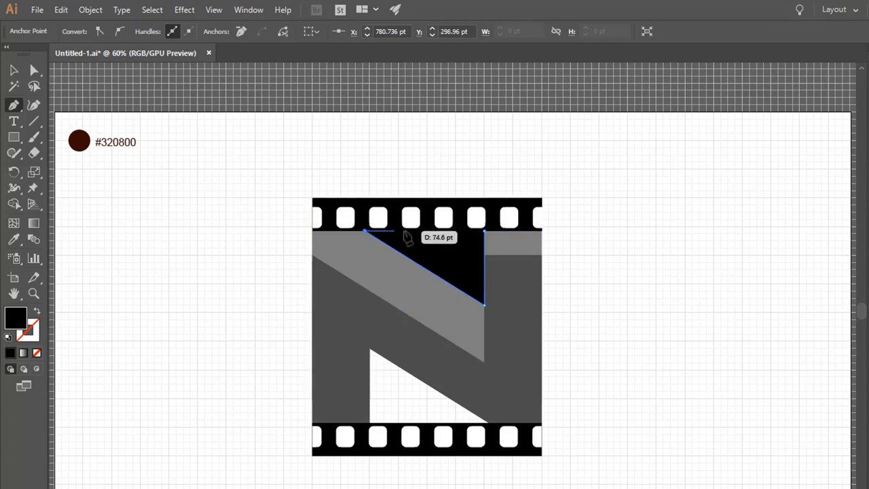
{"action": "left_click", "coordinate": [484, 233]}
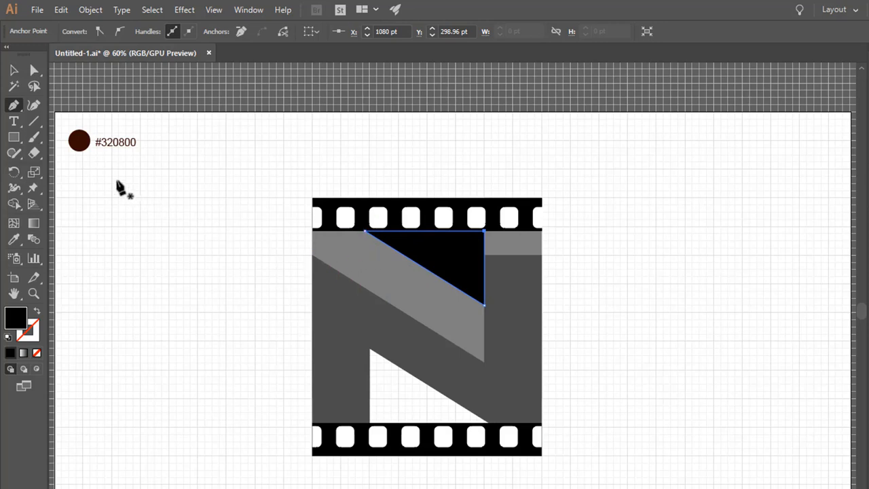
{"action": "left_click", "coordinate": [14, 70]}
{"action": "left_click", "coordinate": [161, 184]}
Draw a closed black polygon along the dark diagonal's upper edge, extending past the N's right side and covering its right stem.
{"action": "left_click", "coordinate": [13, 105]}
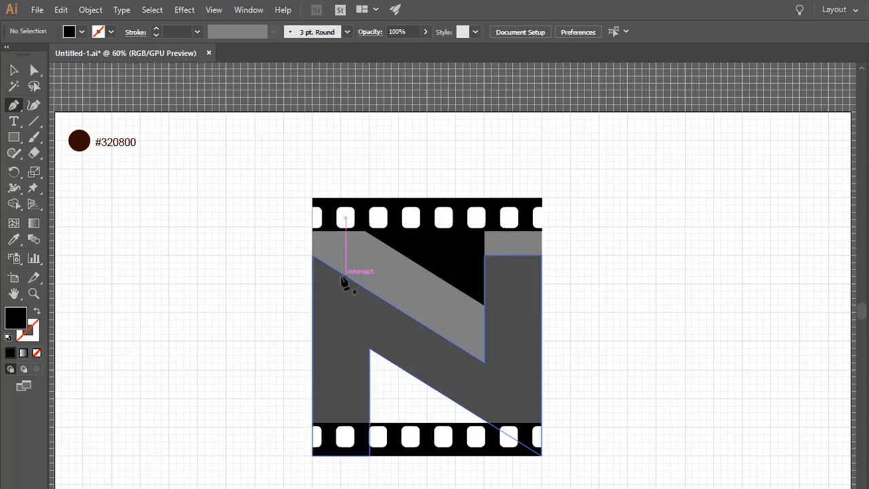
{"action": "left_click", "coordinate": [312, 256]}
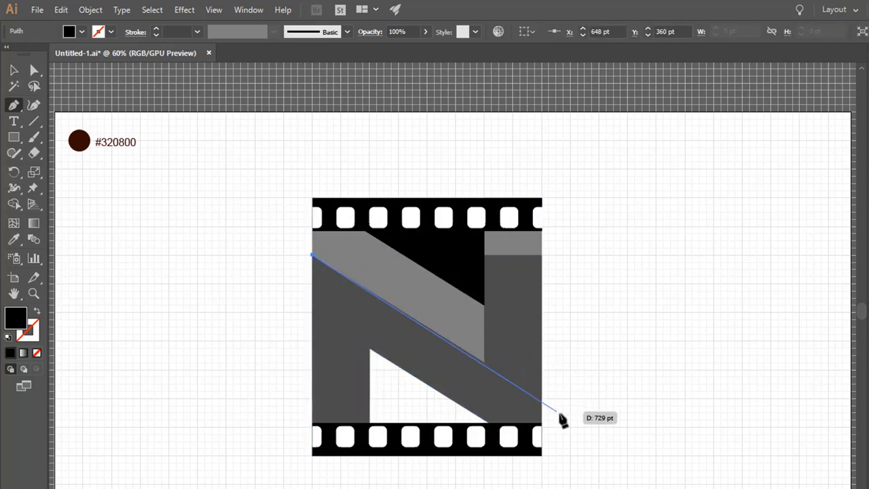
{"action": "left_click", "coordinate": [593, 429]}
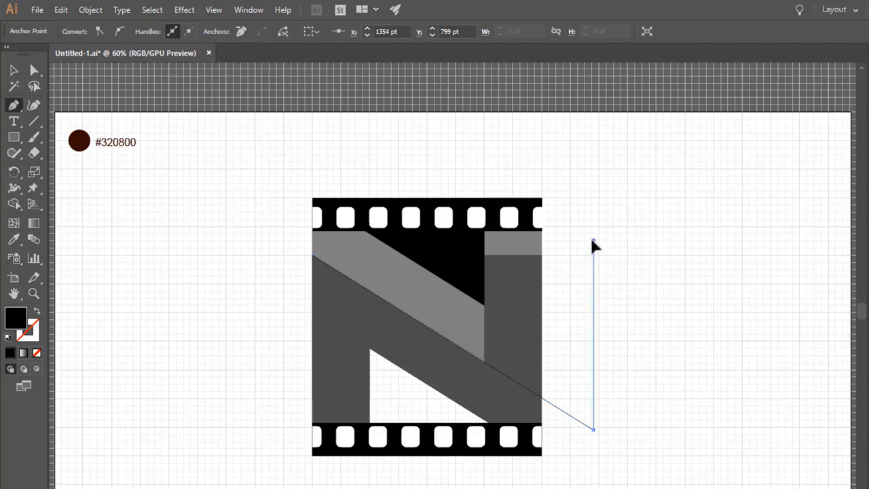
{"action": "left_click", "coordinate": [592, 241]}
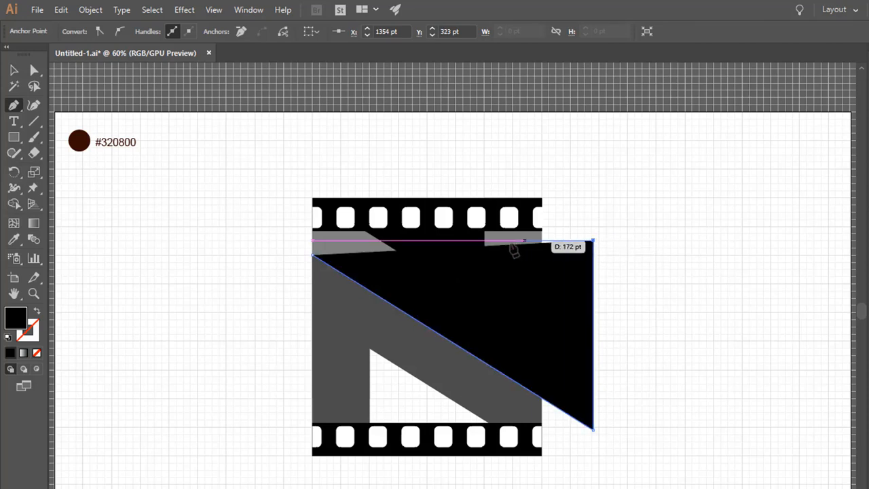
{"action": "left_click", "coordinate": [350, 239]}
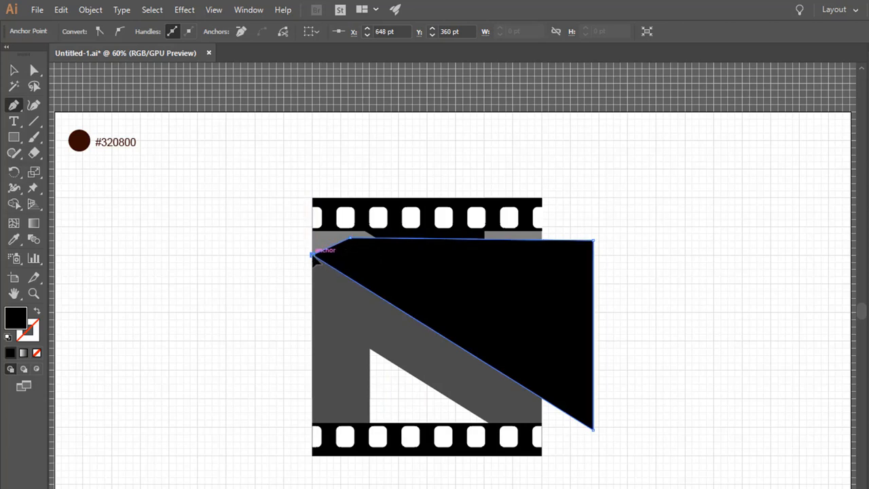
{"action": "left_click", "coordinate": [313, 254]}
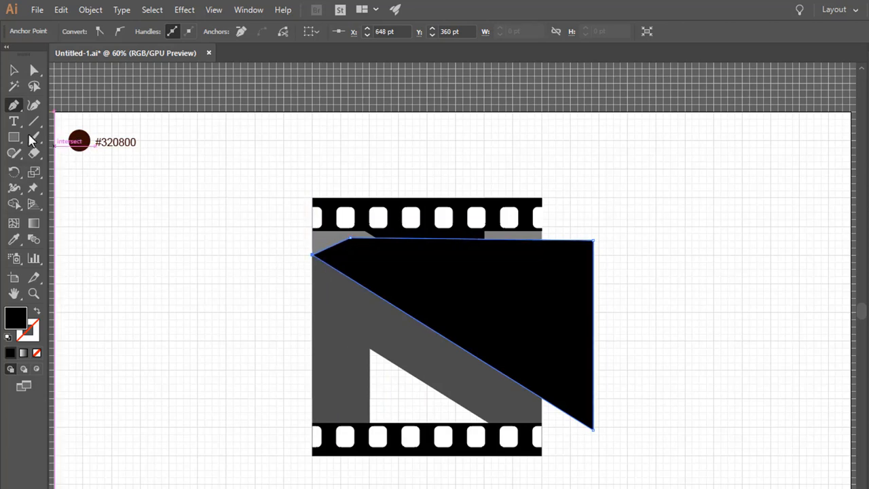
Divide the dark grey N shape with the overlapping black polygon using Pathfinder.
{"action": "left_click", "coordinate": [14, 71]}
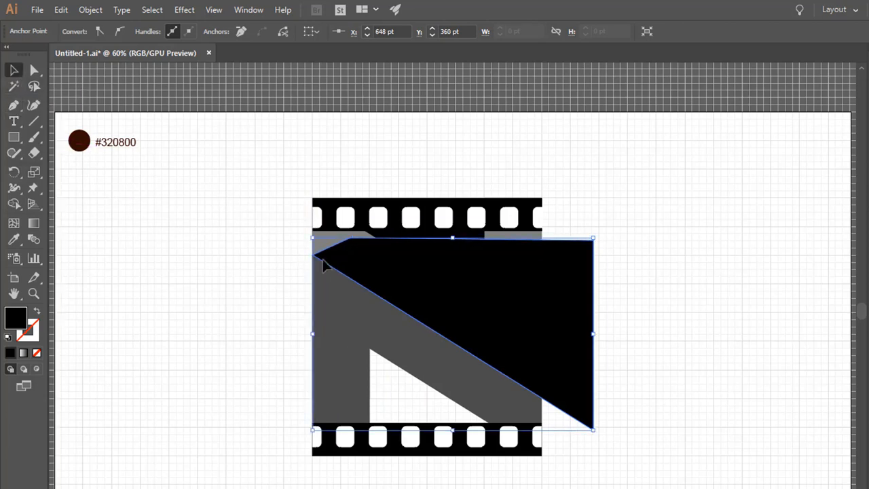
{"action": "left_click", "coordinate": [603, 400]}
{"action": "left_click", "coordinate": [581, 402]}
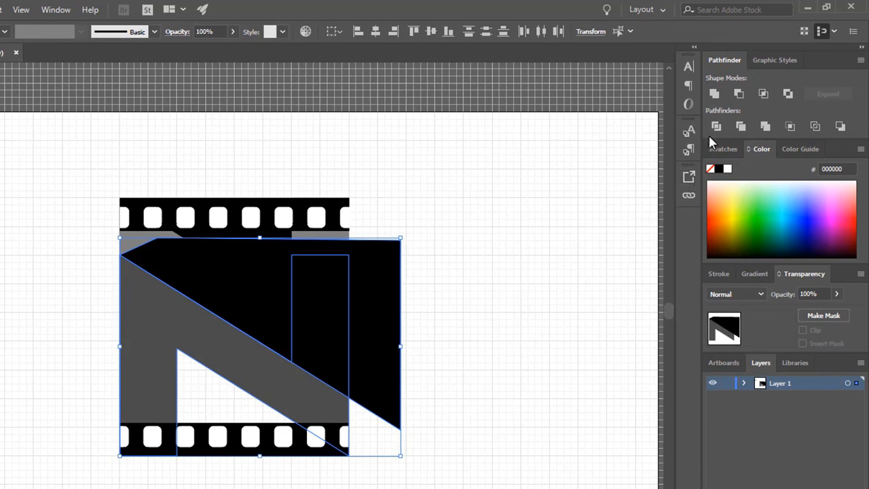
{"action": "left_click", "coordinate": [716, 127]}
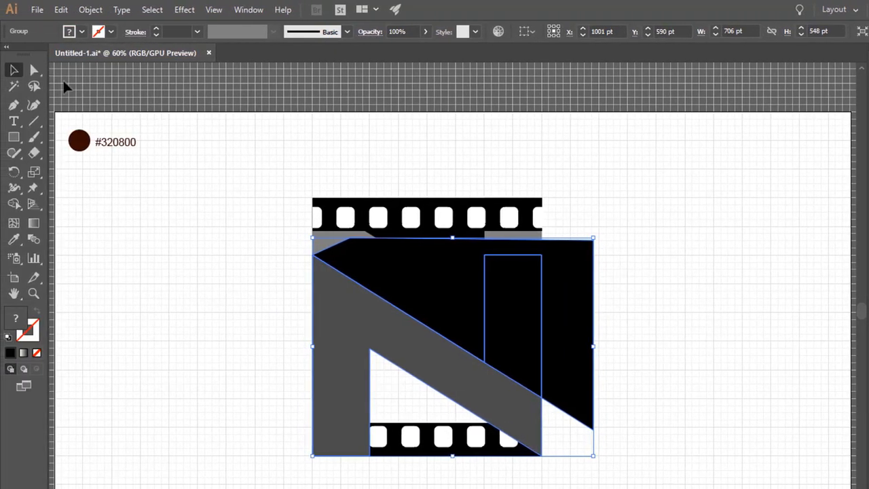
Delete the two black pieces above the dark diagonal and the light grey N shape beneath them.
{"action": "left_click", "coordinate": [35, 72]}
{"action": "left_click", "coordinate": [291, 276]}
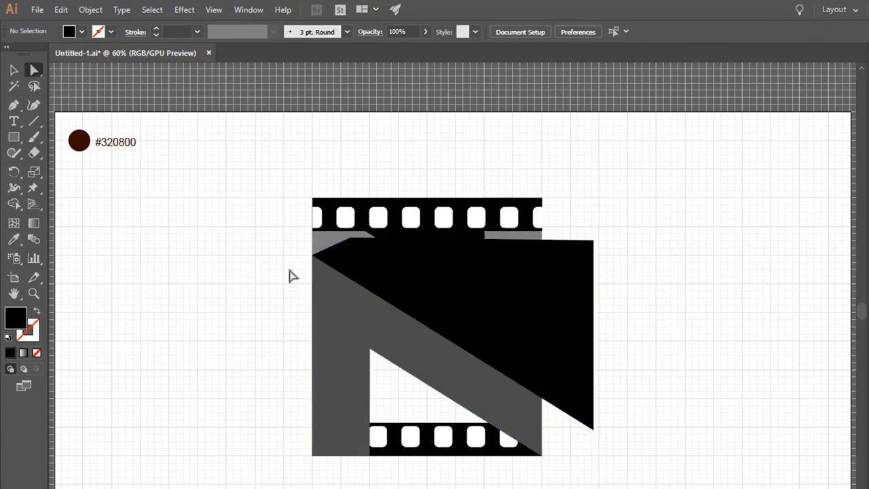
{"action": "left_click", "coordinate": [573, 353]}
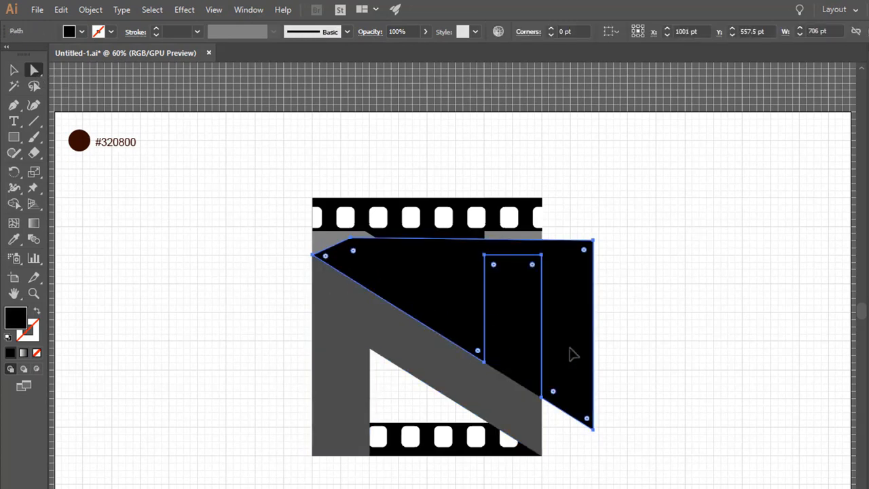
{"action": "key", "text": "Delete"}
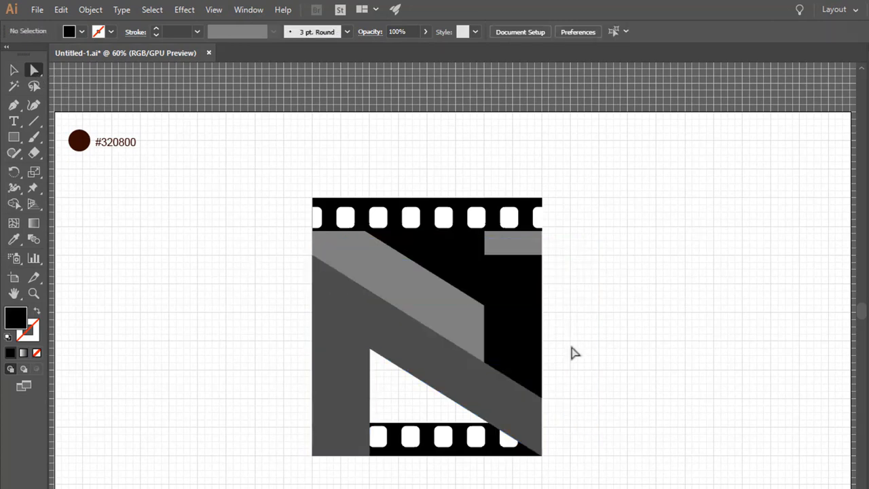
{"action": "left_click", "coordinate": [519, 325]}
{"action": "key", "text": "Delete"}
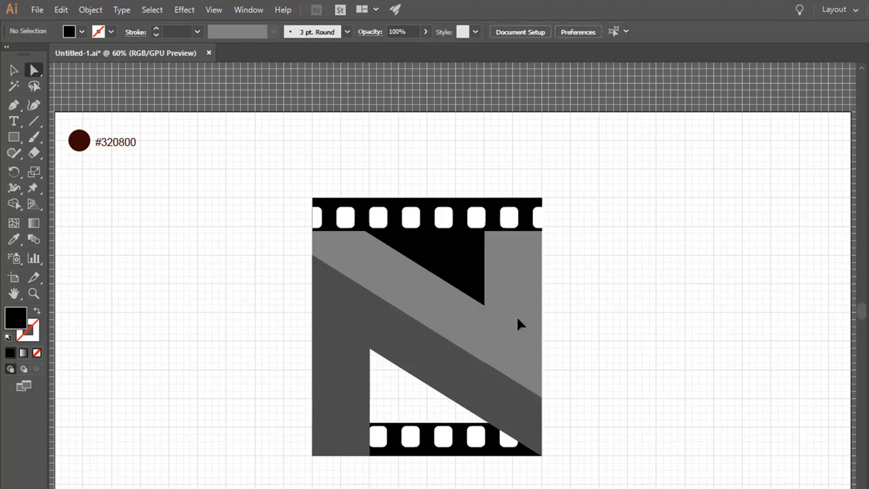
{"action": "left_click", "coordinate": [518, 324]}
{"action": "key", "text": "Delete"}
Bring the lower film strip to the front of the dark grey shape.
{"action": "left_click", "coordinate": [14, 70]}
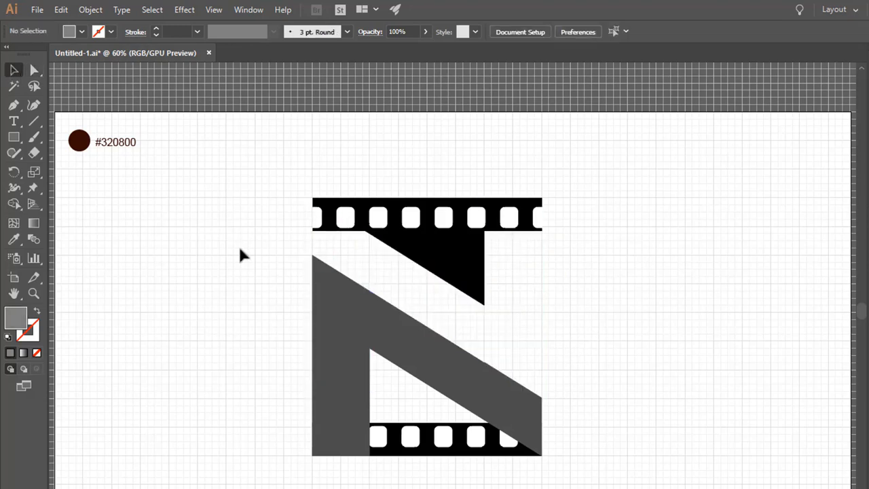
{"action": "left_click", "coordinate": [427, 449]}
{"action": "right_click", "coordinate": [427, 451]}
{"action": "mouse_move", "coordinate": [475, 383]}
{"action": "left_click", "coordinate": [602, 385]}
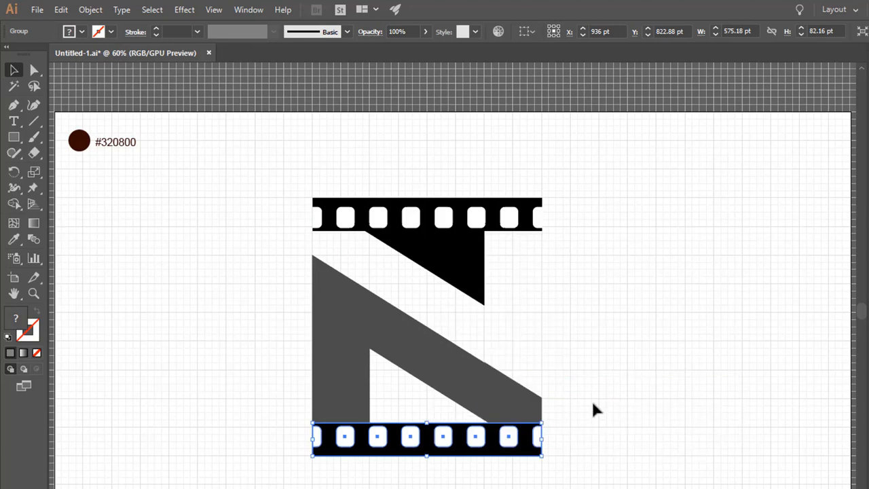
Ungroup the lower and upper film strips.
{"action": "right_click", "coordinate": [488, 449]}
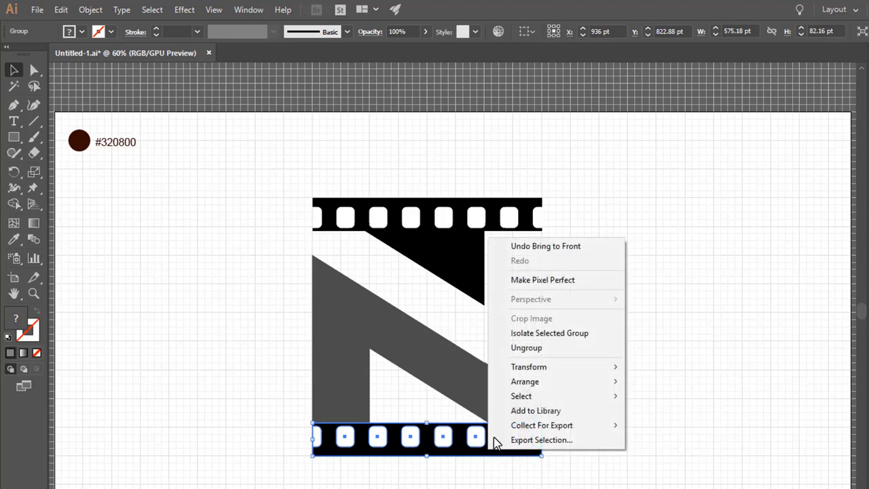
{"action": "left_click", "coordinate": [520, 349]}
{"action": "left_click", "coordinate": [456, 208]}
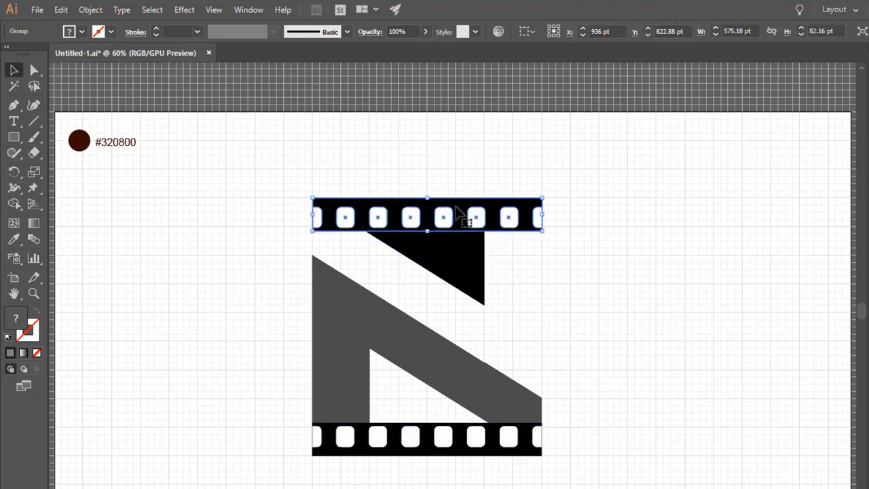
{"action": "right_click", "coordinate": [458, 209]}
{"action": "left_click", "coordinate": [487, 315]}
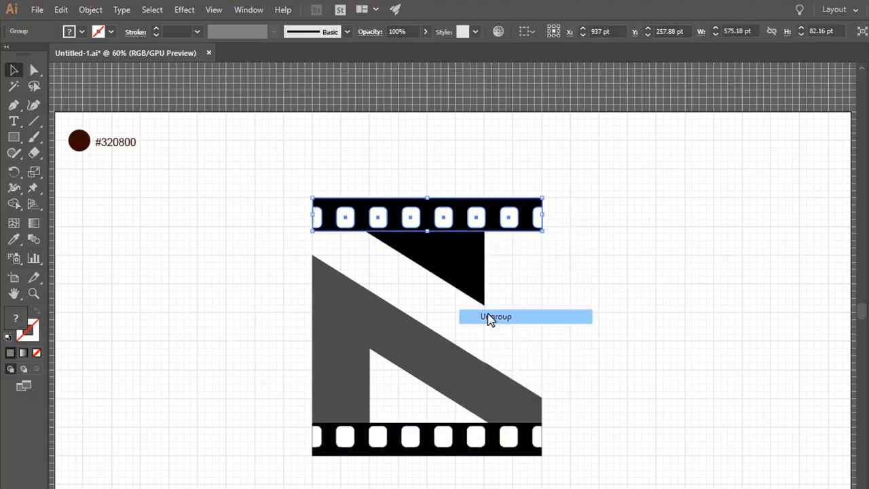
{"action": "left_click", "coordinate": [600, 314]}
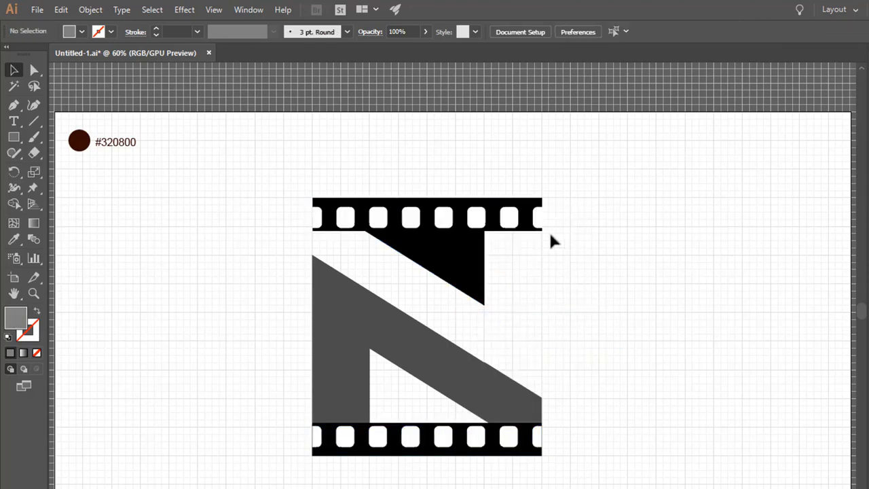
Recolour both film strips, the triangle and the dark grey N shape with the #320800 brown sampled from the swatch circle.
{"action": "left_click", "coordinate": [525, 207]}
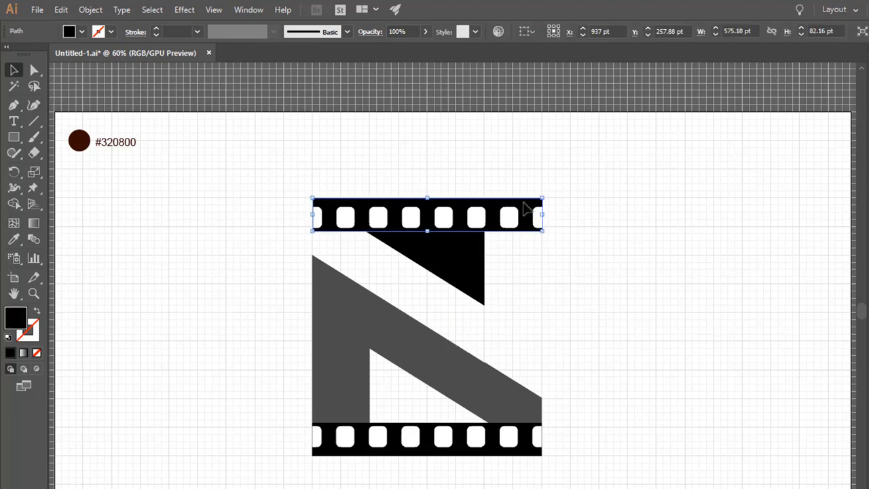
{"action": "left_click", "coordinate": [463, 263], "text": "shift"}
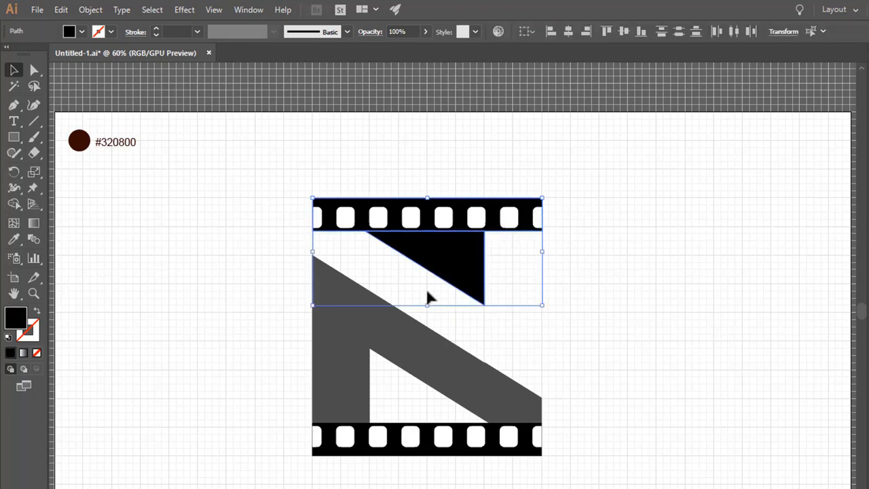
{"action": "left_click", "coordinate": [397, 329], "text": "shift"}
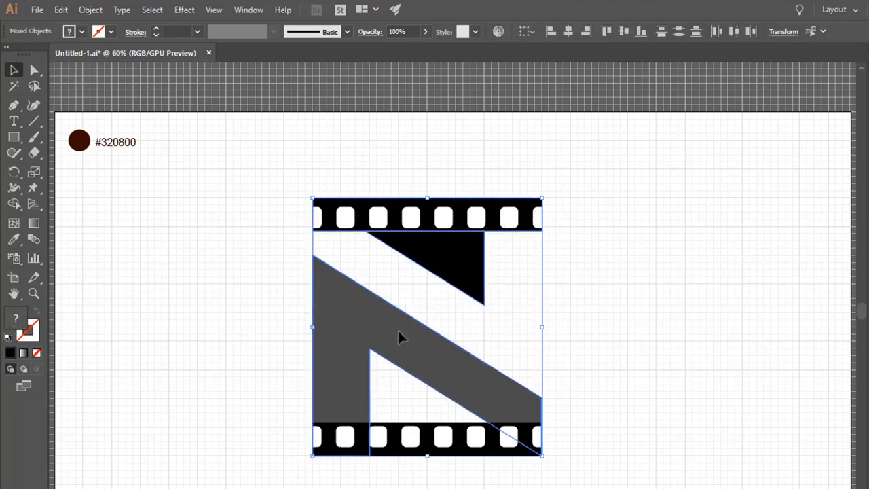
{"action": "left_click", "coordinate": [461, 451], "text": "shift"}
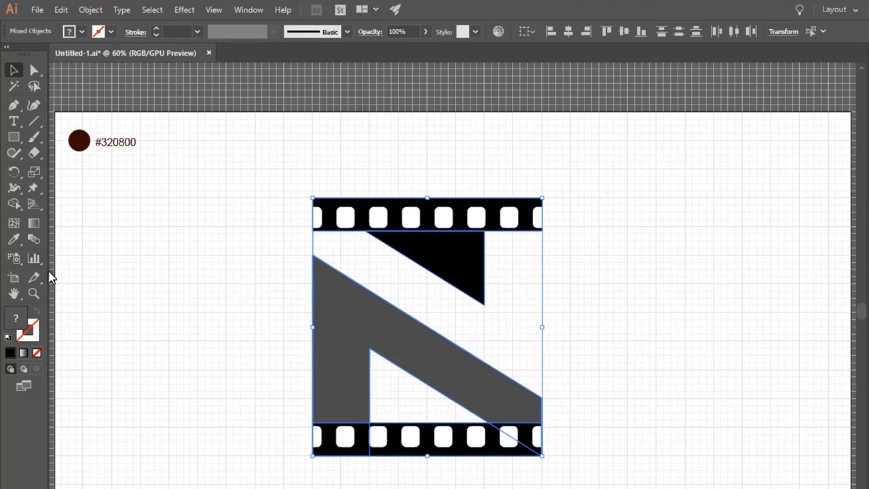
{"action": "left_click", "coordinate": [14, 239]}
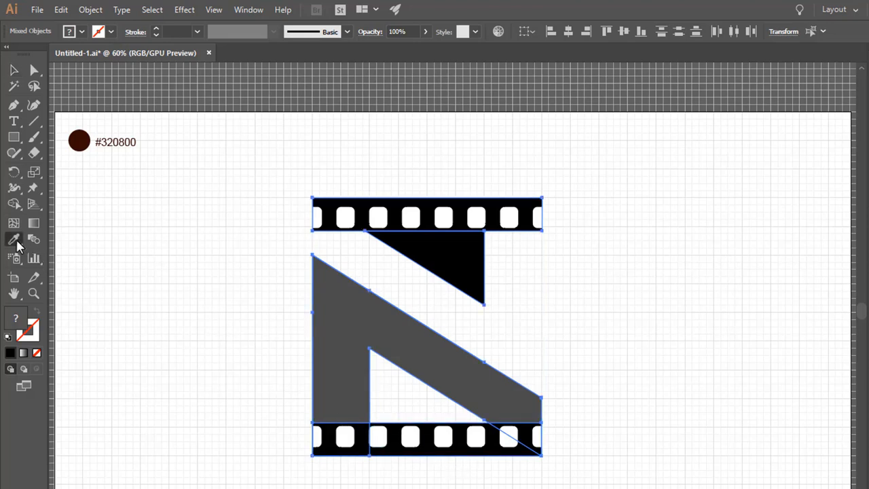
{"action": "left_click", "coordinate": [82, 137]}
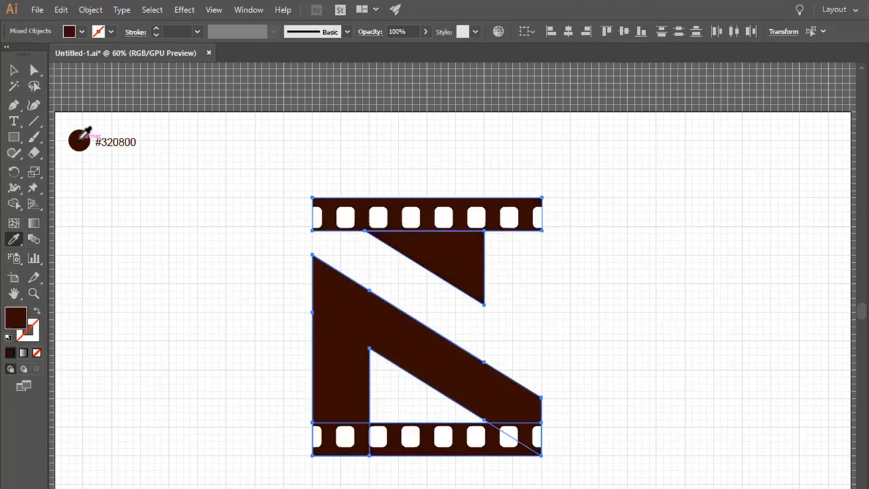
{"action": "left_click", "coordinate": [13, 70]}
{"action": "left_click", "coordinate": [200, 197]}
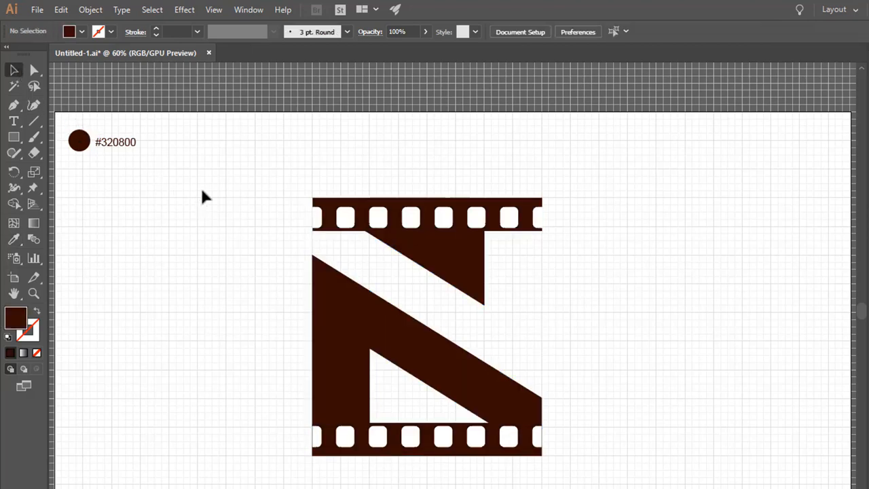
Hide the grid and group the upper film strip with its perforations.
{"action": "left_click", "coordinate": [217, 12]}
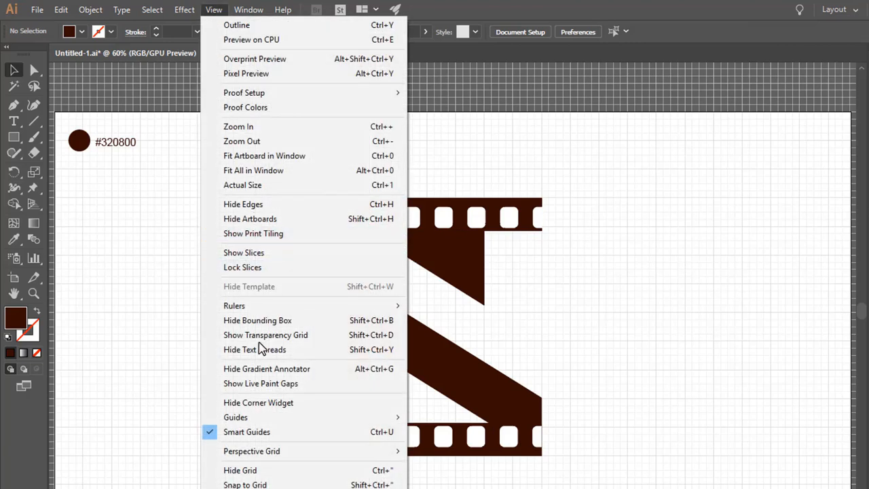
{"action": "left_click", "coordinate": [269, 478]}
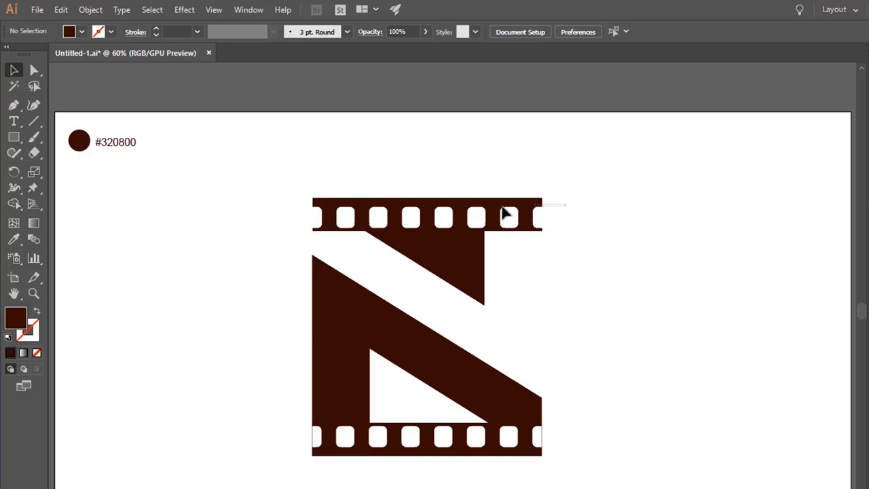
{"action": "left_click_drag", "start_coordinate": [284, 213], "coordinate": [343, 228]}
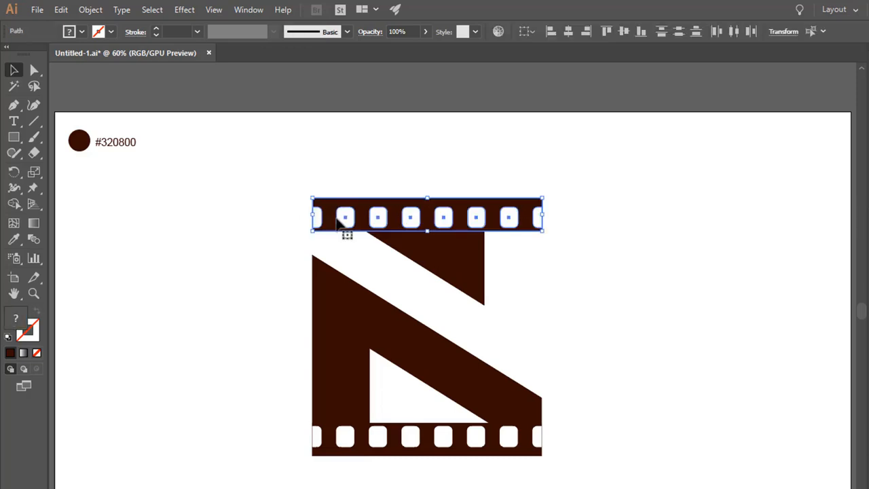
{"action": "right_click", "coordinate": [383, 214]}
{"action": "left_click", "coordinate": [423, 292]}
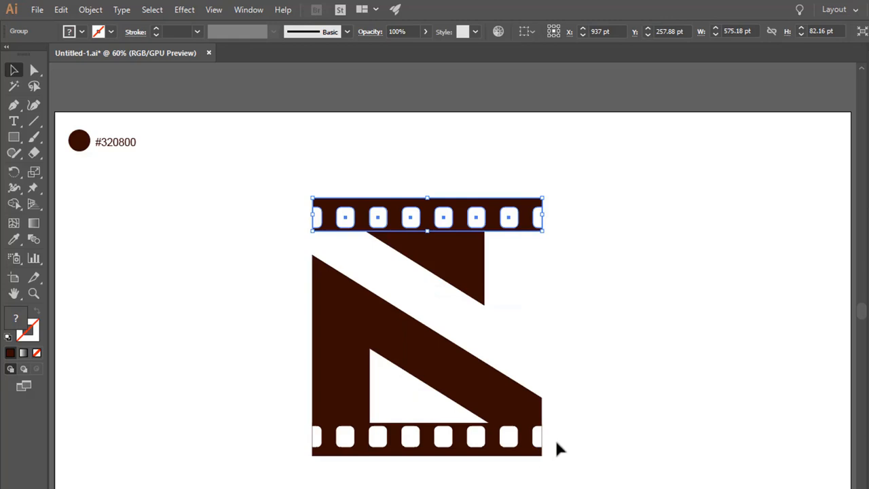
Group the lower film strip with the large N shape, and group all parts of the logo together.
{"action": "left_click_drag", "start_coordinate": [290, 435], "coordinate": [486, 432]}
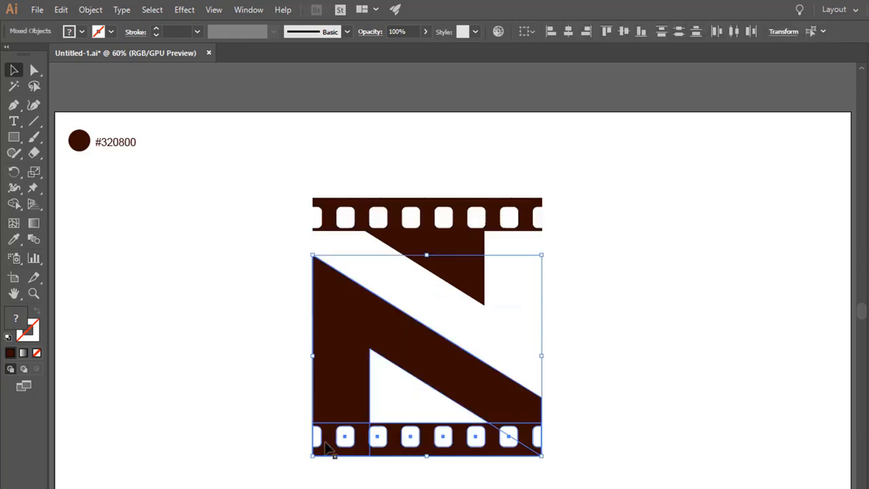
{"action": "right_click", "coordinate": [393, 445]}
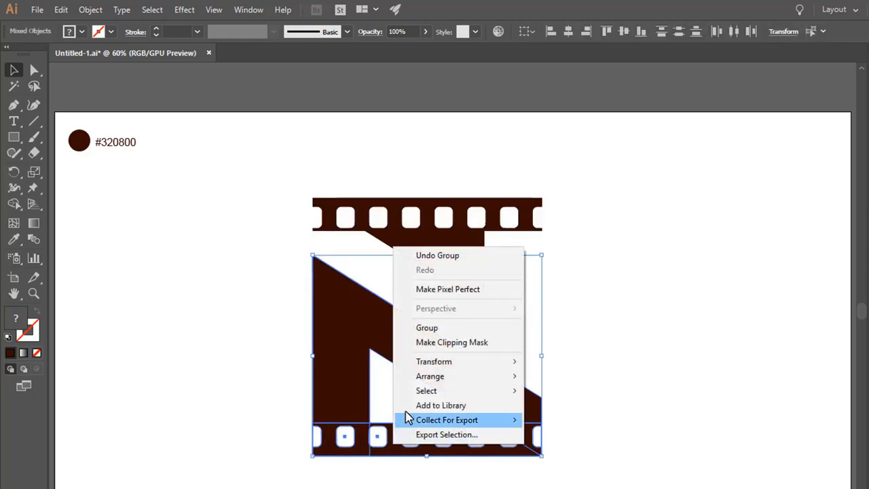
{"action": "left_click", "coordinate": [419, 329]}
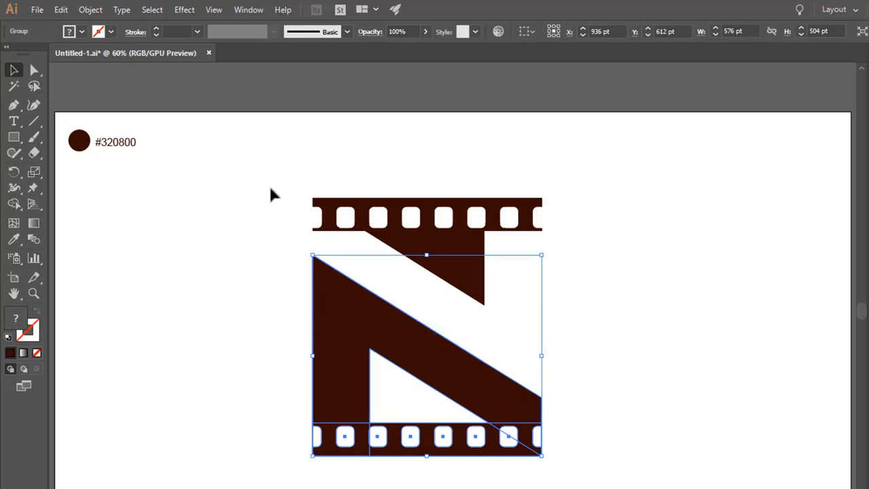
{"action": "left_click_drag", "start_coordinate": [270, 195], "coordinate": [553, 451]}
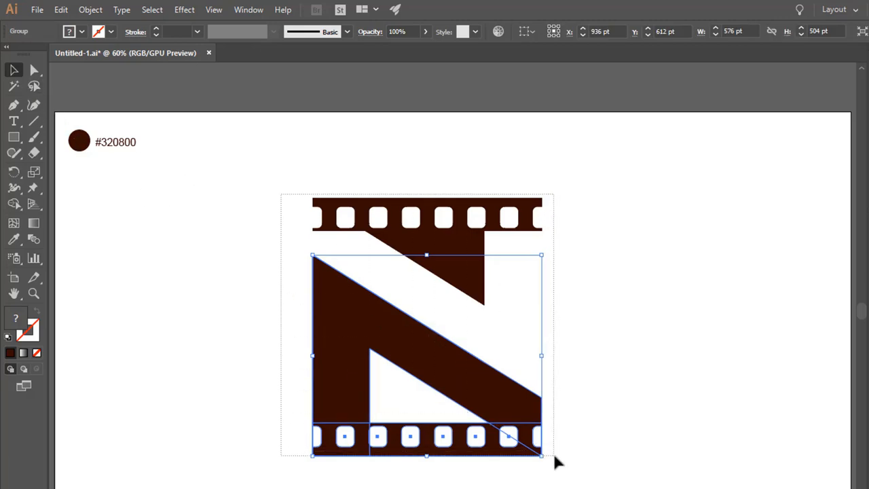
{"action": "right_click", "coordinate": [461, 348]}
{"action": "left_click", "coordinate": [491, 428]}
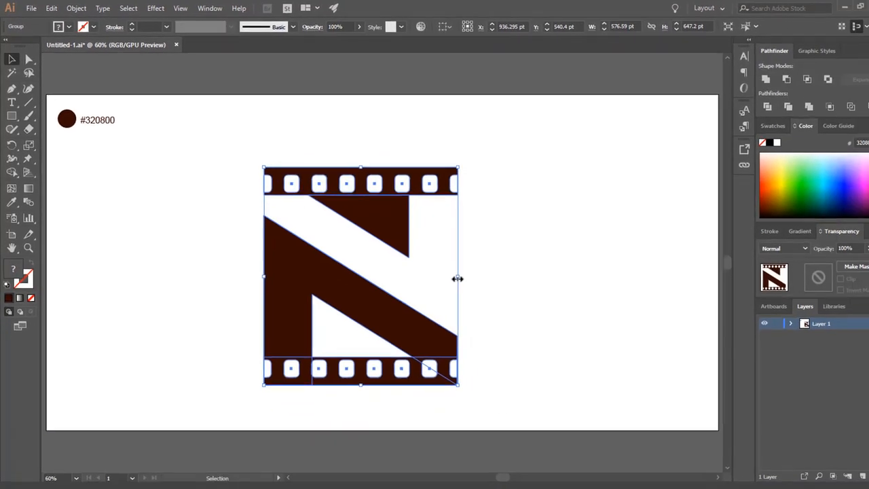
Narrow the logo and scale it down to about 355 by 407 pt, and move it slightly up on the artboard.
{"action": "left_click_drag", "start_coordinate": [542, 326], "coordinate": [536, 330]}
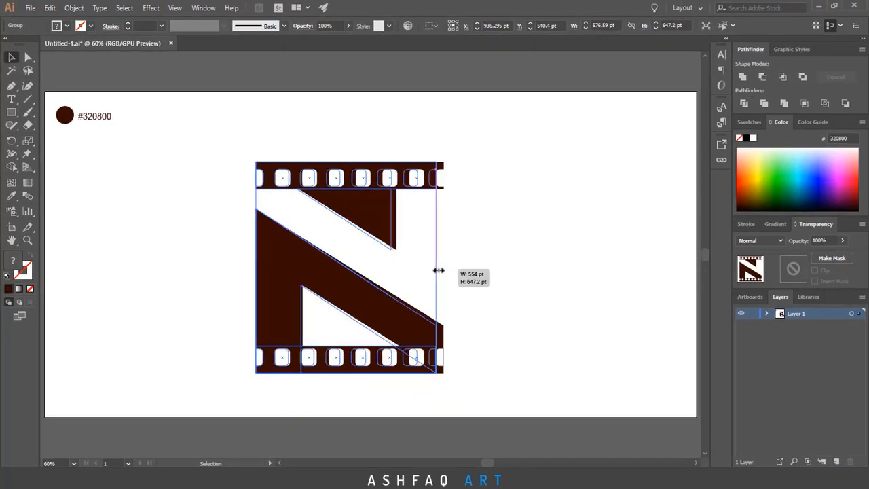
{"action": "left_click_drag", "start_coordinate": [439, 270], "coordinate": [439, 270]}
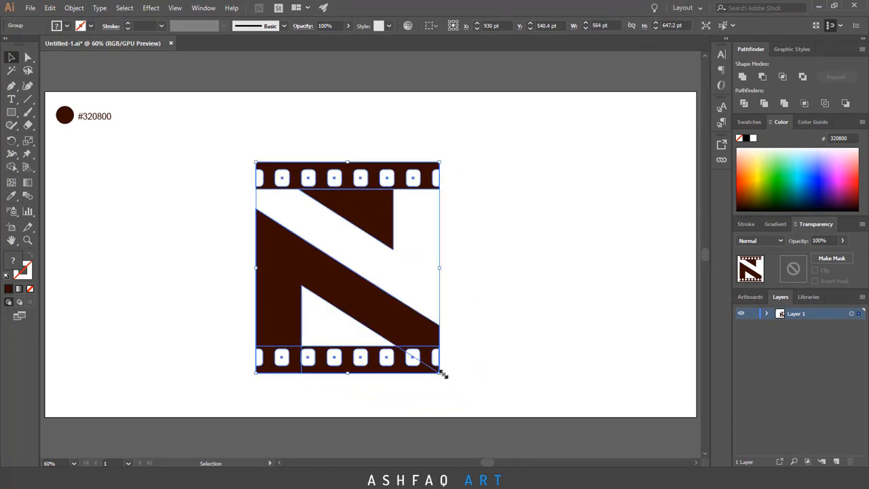
{"action": "left_click_drag", "start_coordinate": [440, 373], "coordinate": [407, 334]}
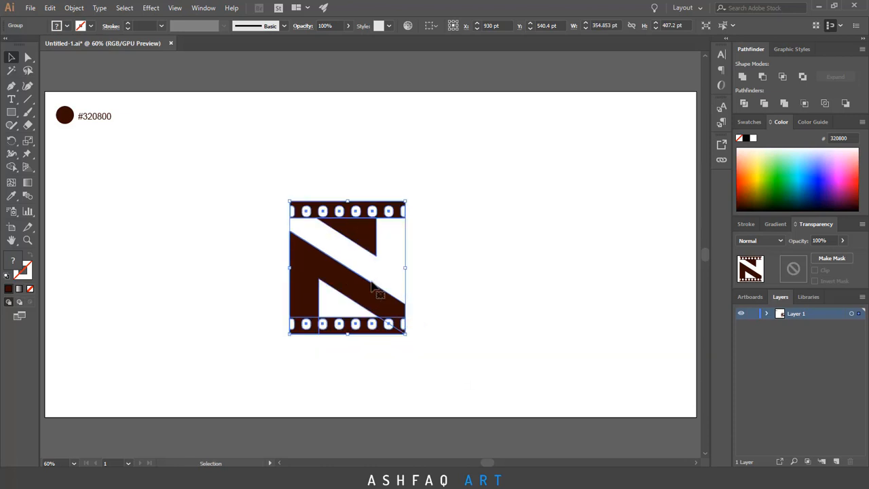
{"action": "left_click_drag", "start_coordinate": [367, 283], "coordinate": [384, 251]}
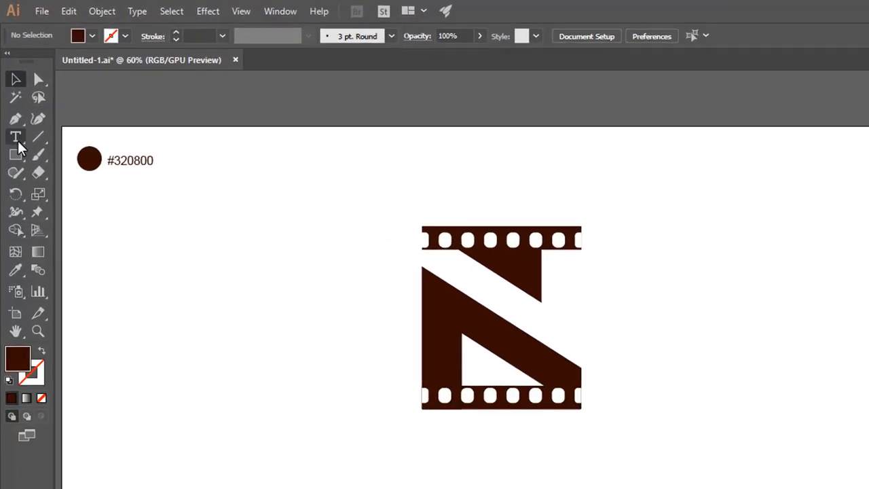
Set up the Type tool with a black fill and the Prototype font.
{"action": "left_click", "coordinate": [12, 101]}
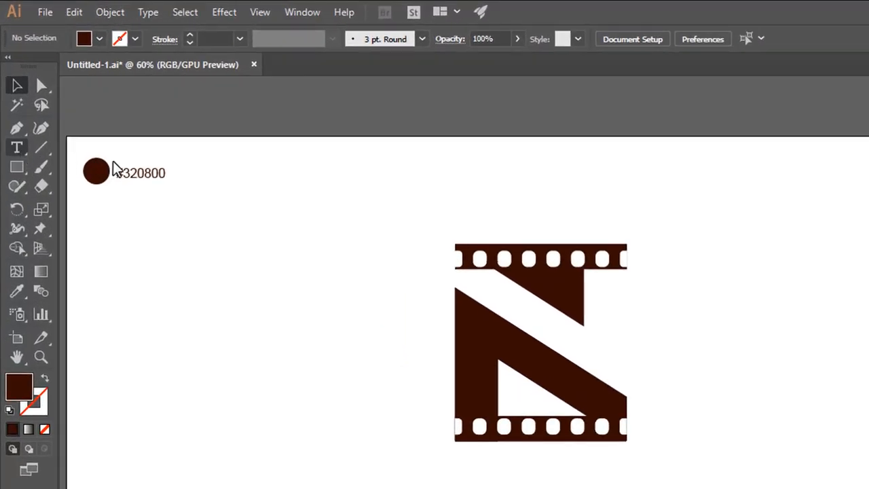
{"action": "left_click", "coordinate": [99, 39]}
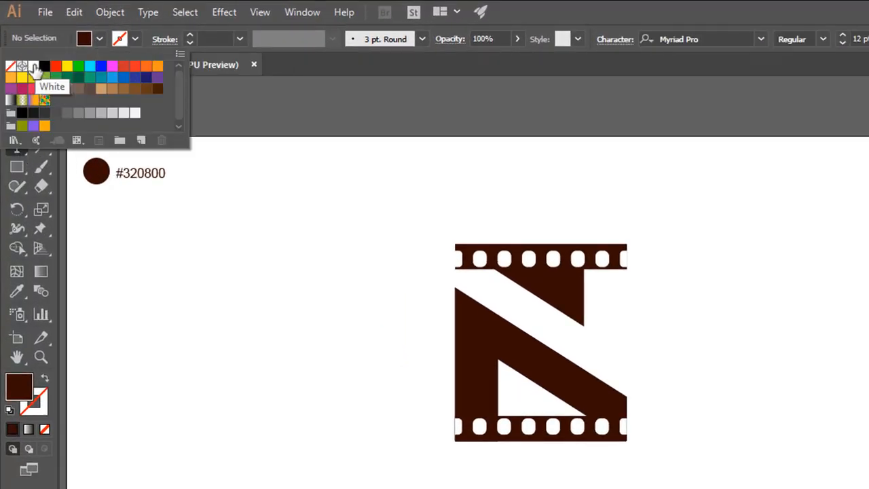
{"action": "left_click", "coordinate": [44, 65]}
{"action": "left_click", "coordinate": [99, 39]}
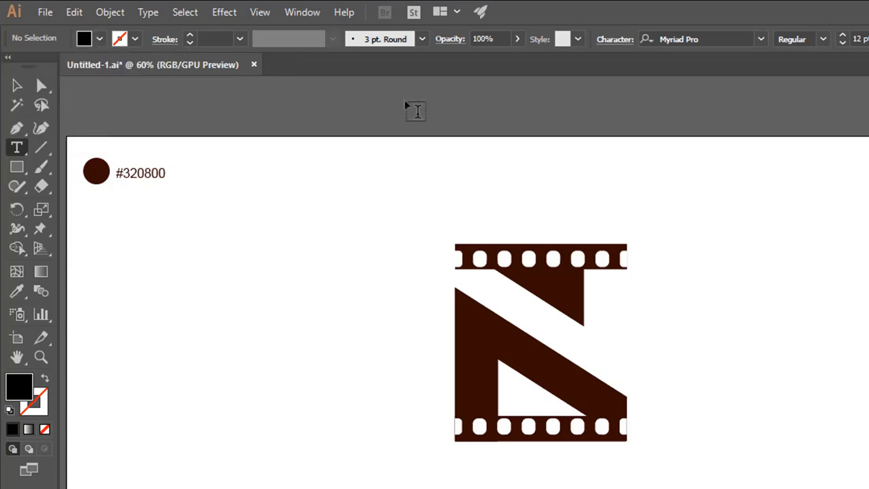
{"action": "left_click", "coordinate": [710, 40]}
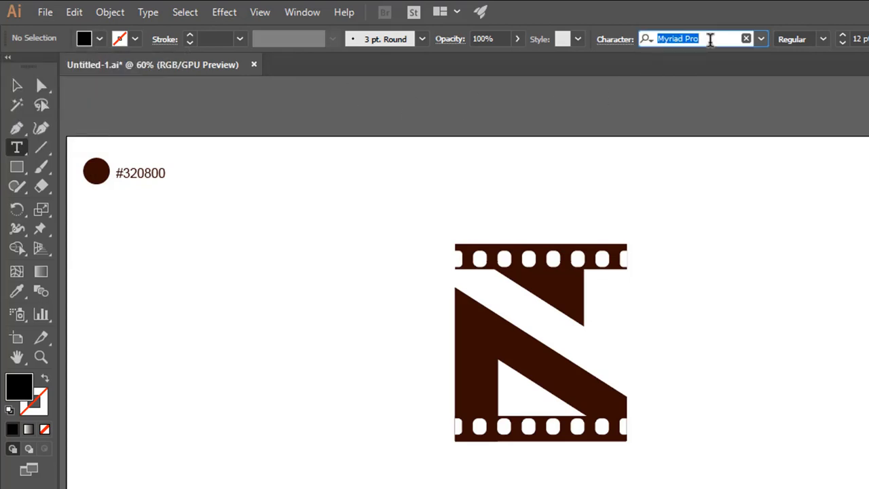
{"action": "type", "text": "p"}
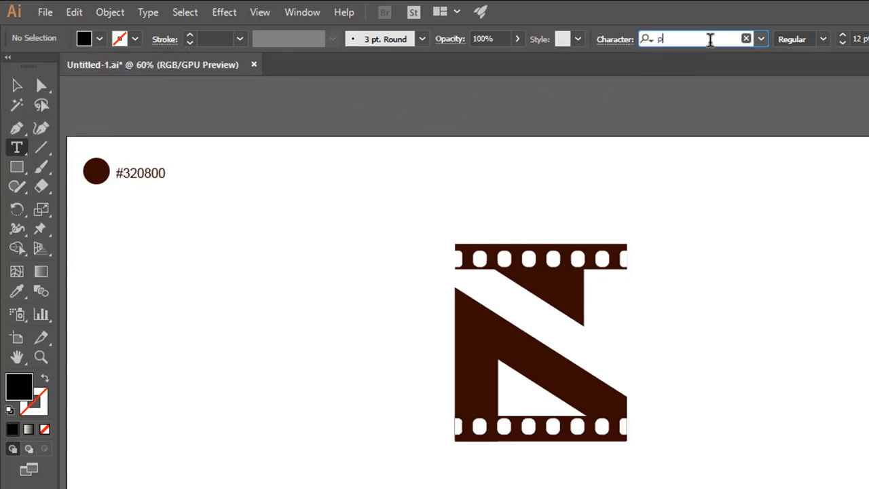
{"action": "type", "text": "roto"}
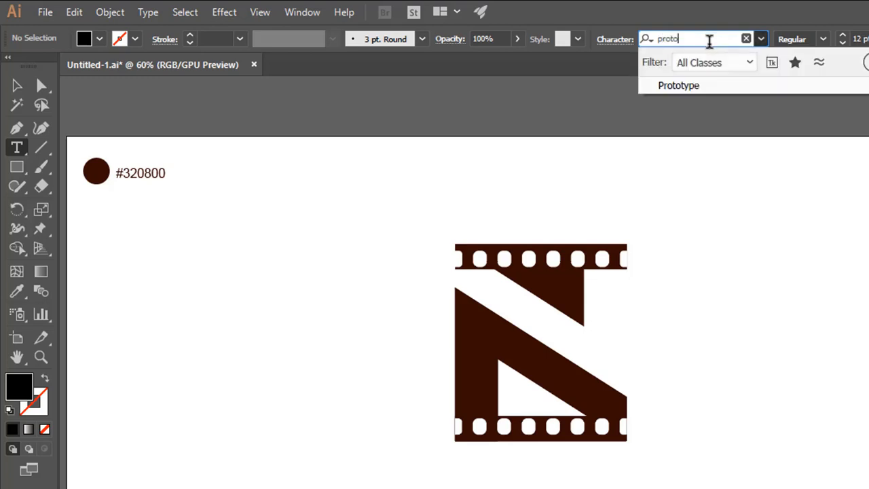
{"action": "left_click", "coordinate": [679, 86]}
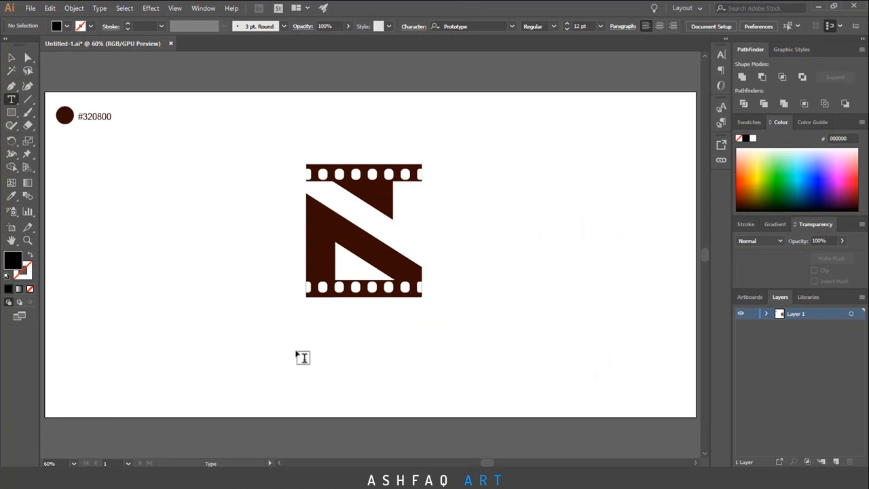
Add the 72 pt text "Negative Photography Official" below the logo.
{"action": "left_click", "coordinate": [293, 355]}
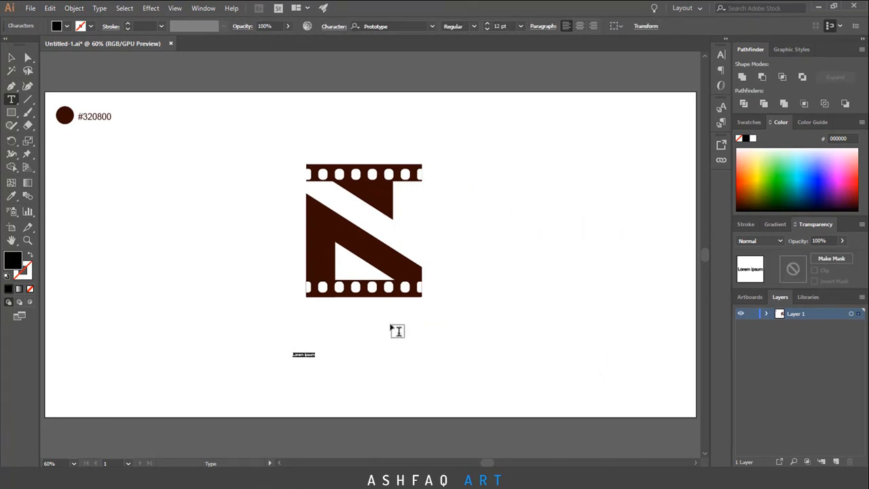
{"action": "left_click", "coordinate": [521, 26]}
{"action": "left_click", "coordinate": [525, 221]}
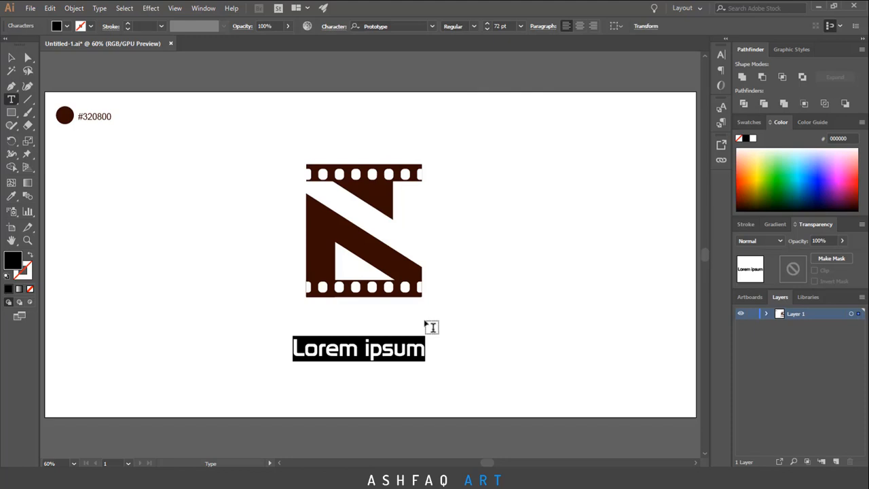
{"action": "type", "text": "Negat"}
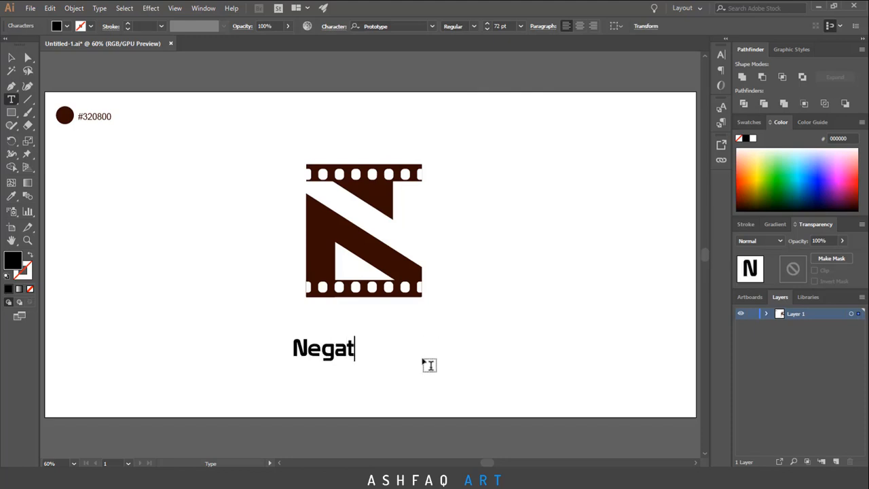
{"action": "type", "text": "ive"}
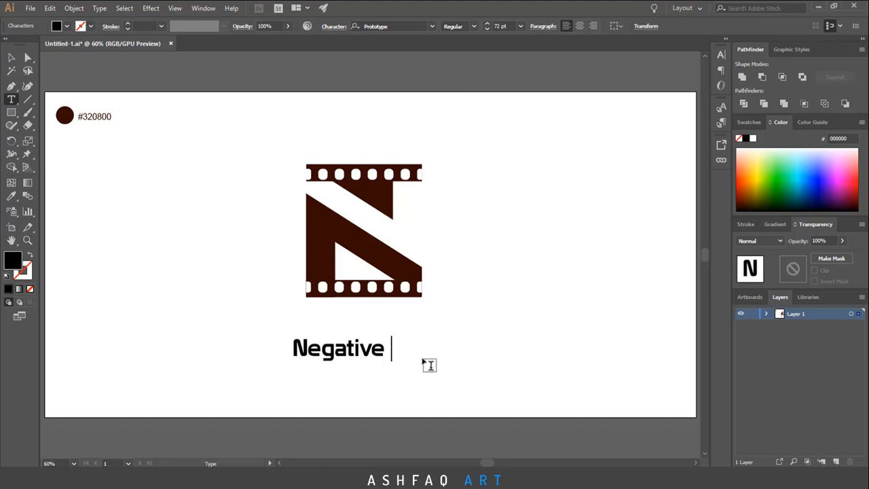
{"action": "type", "text": " Photogra"}
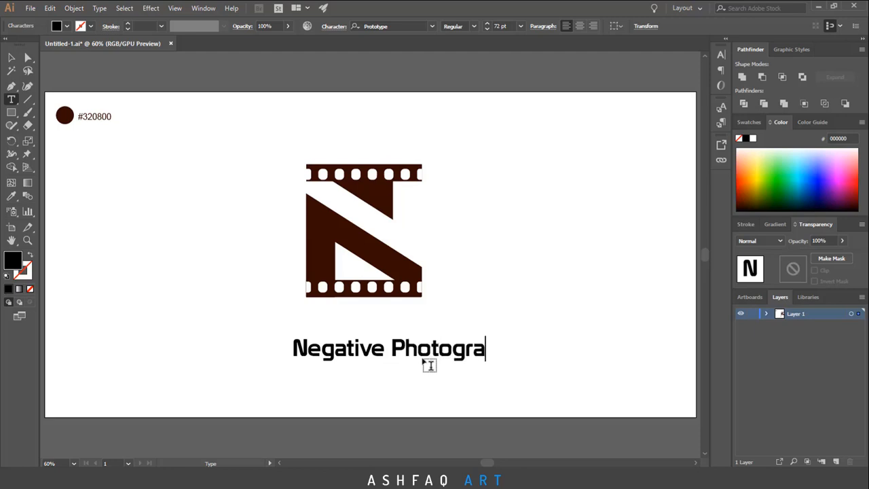
{"action": "type", "text": "phy"}
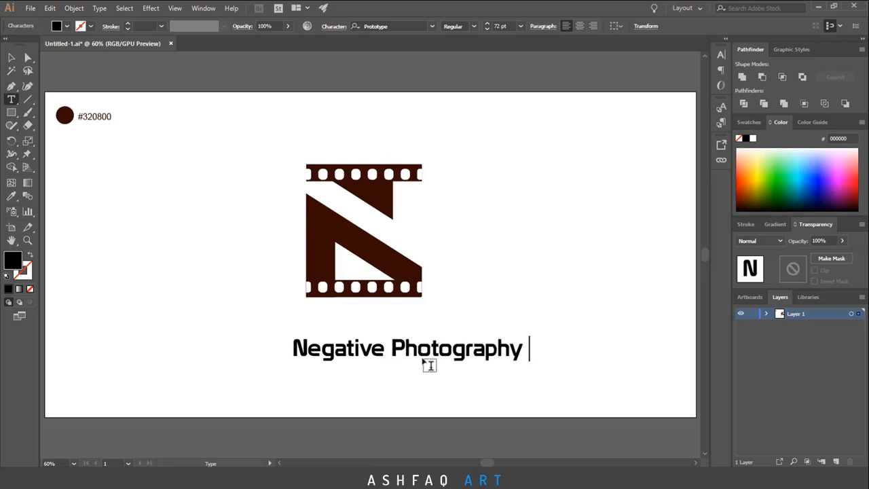
{"action": "type", "text": " Official"}
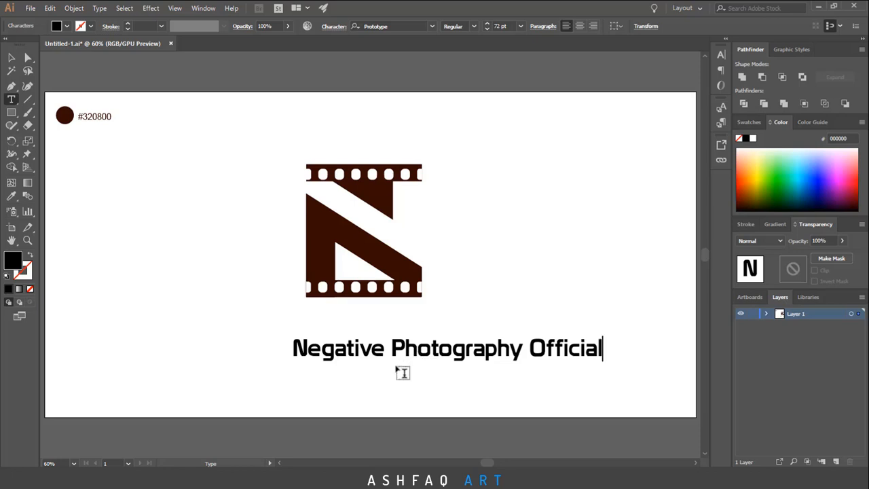
Scale the text down to about 669 by 55 pt and centre it horizontally with the logo.
{"action": "left_click", "coordinate": [11, 57]}
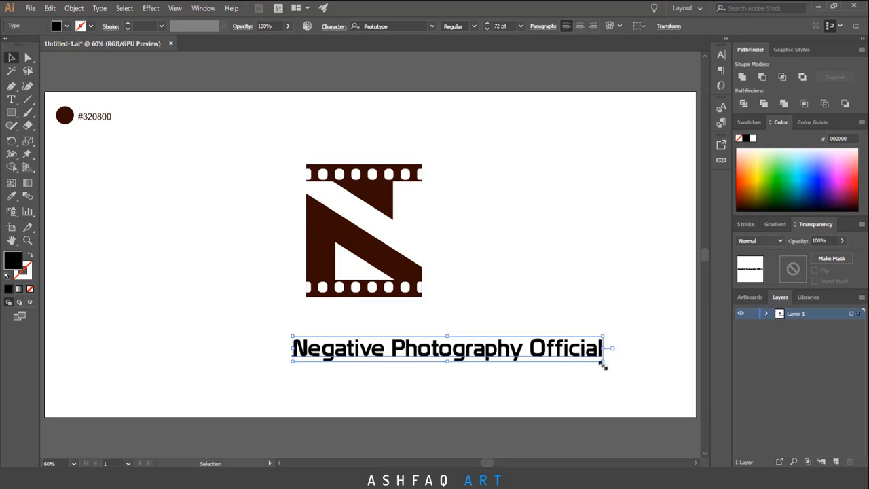
{"action": "left_click_drag", "start_coordinate": [603, 360], "coordinate": [455, 328]}
{"action": "left_click_drag", "start_coordinate": [479, 158], "coordinate": [368, 344]}
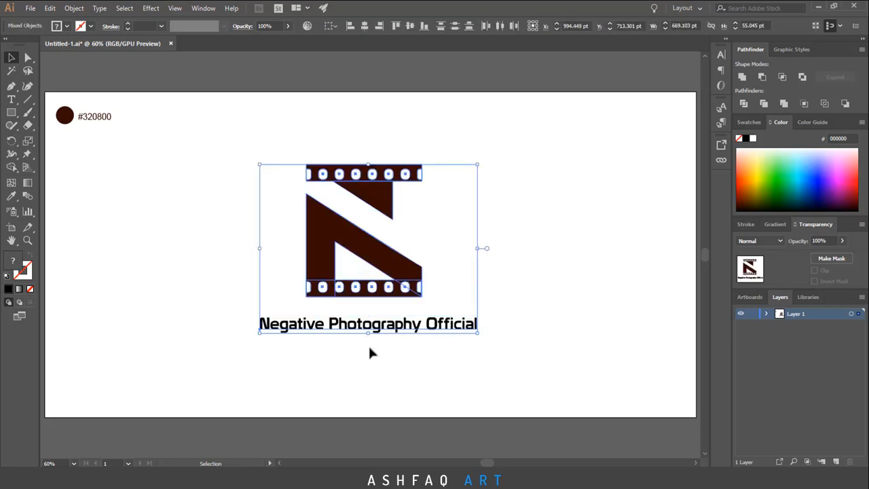
{"action": "left_click", "coordinate": [365, 25]}
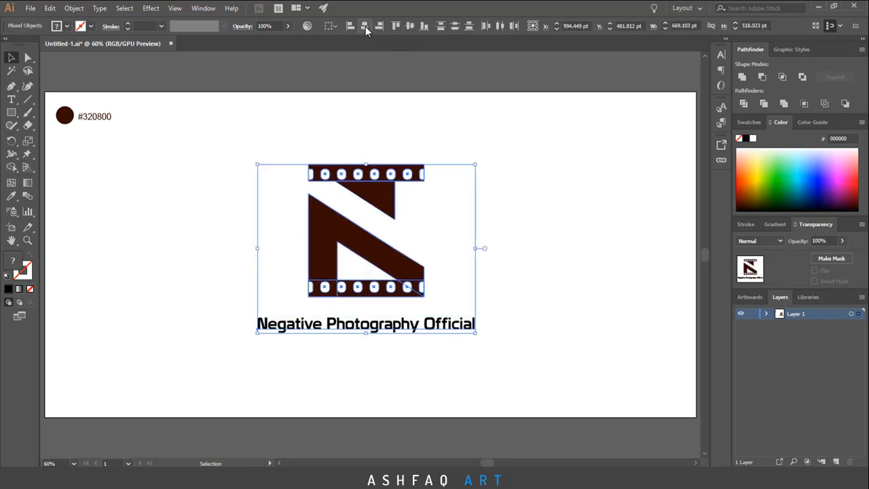
{"action": "left_click", "coordinate": [515, 216]}
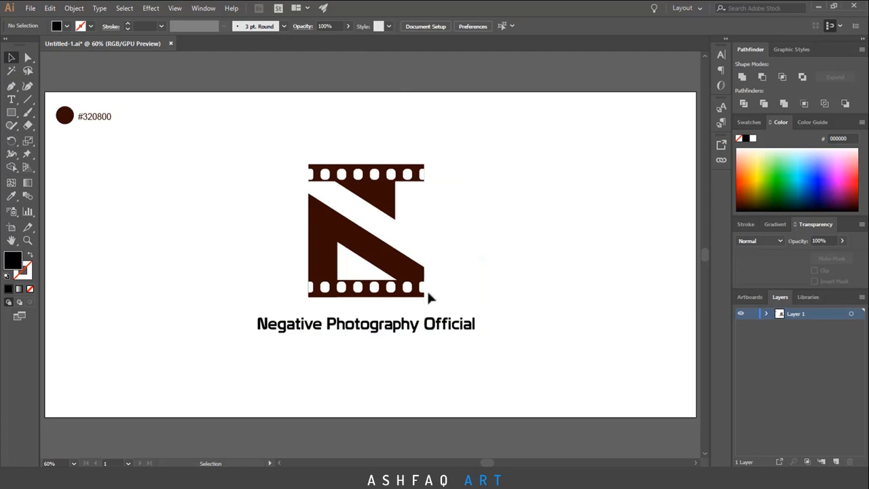
Enlarge the logo and its text together proportionally so they fill most of the artboard's height.
{"action": "left_click_drag", "start_coordinate": [252, 168], "coordinate": [524, 376]}
{"action": "left_click", "coordinate": [591, 328]}
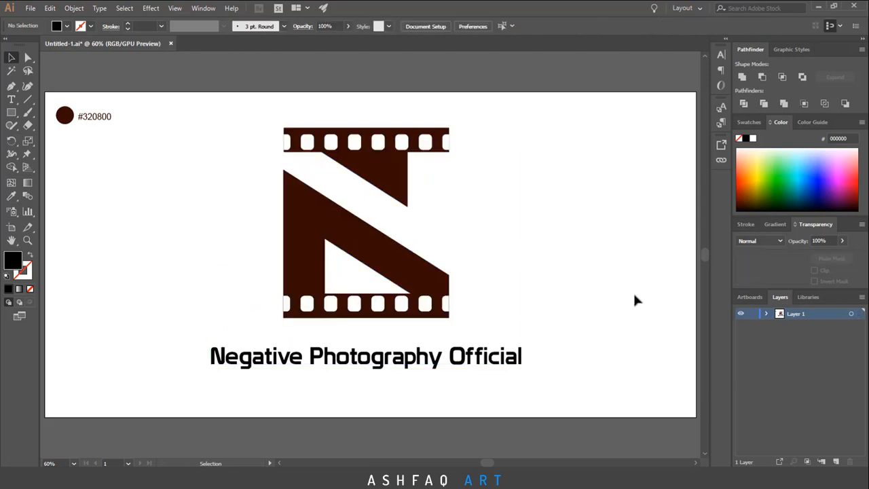